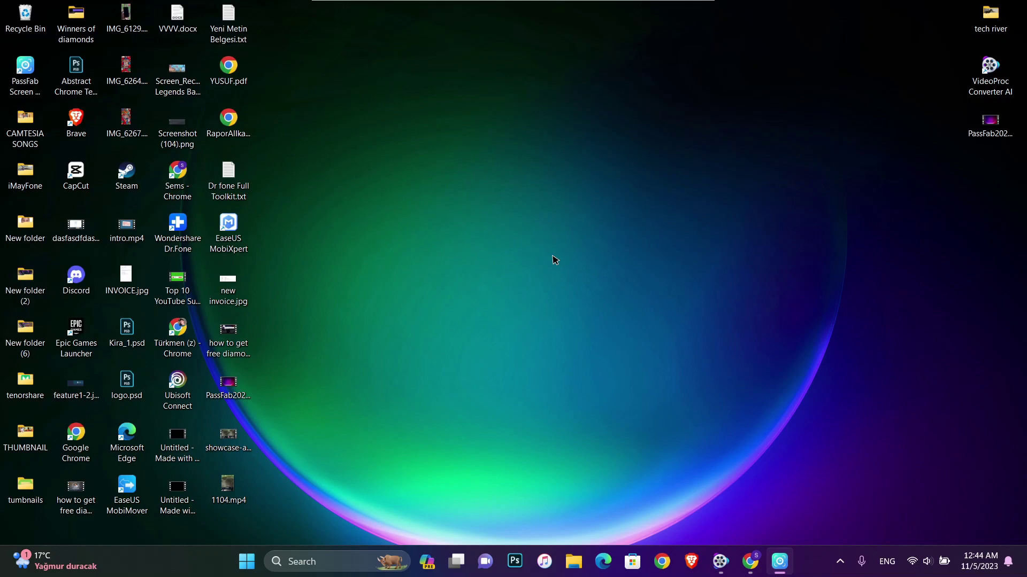
Bring VideoProc back up, enter the Super Resolution workspace, then minimize it to the taskbar
left_click(750, 562)
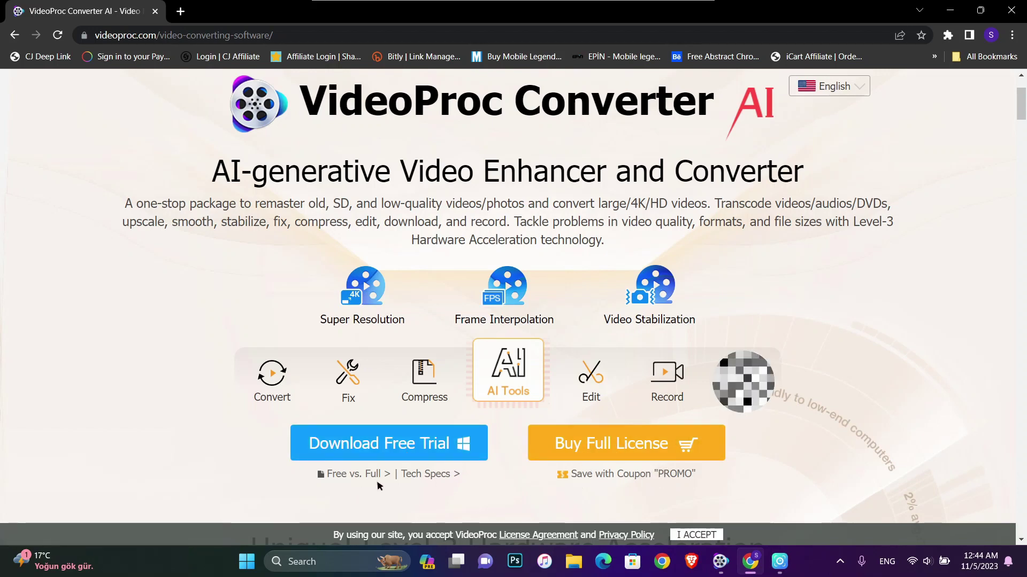
left_click(750, 561)
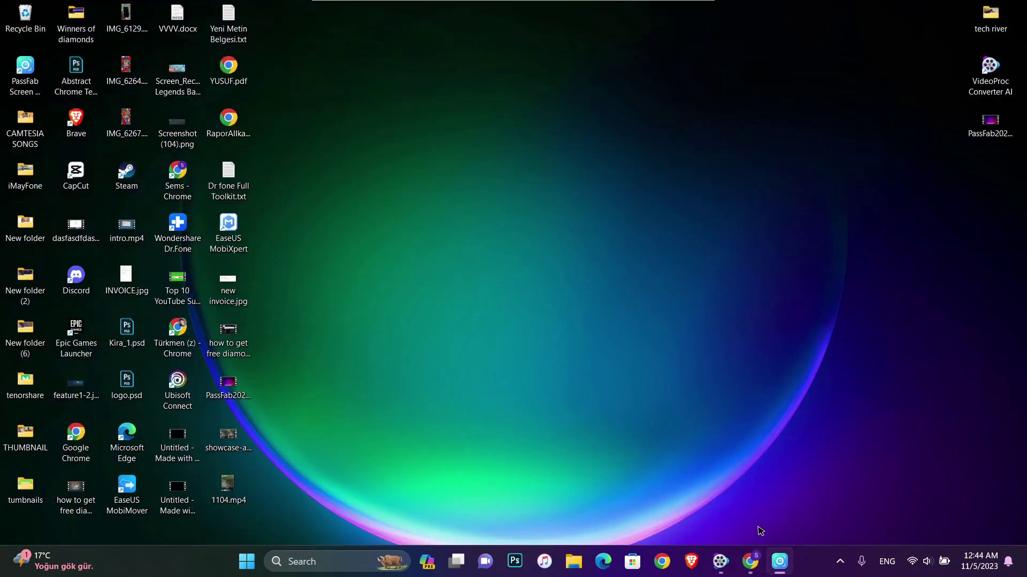
left_click(730, 562)
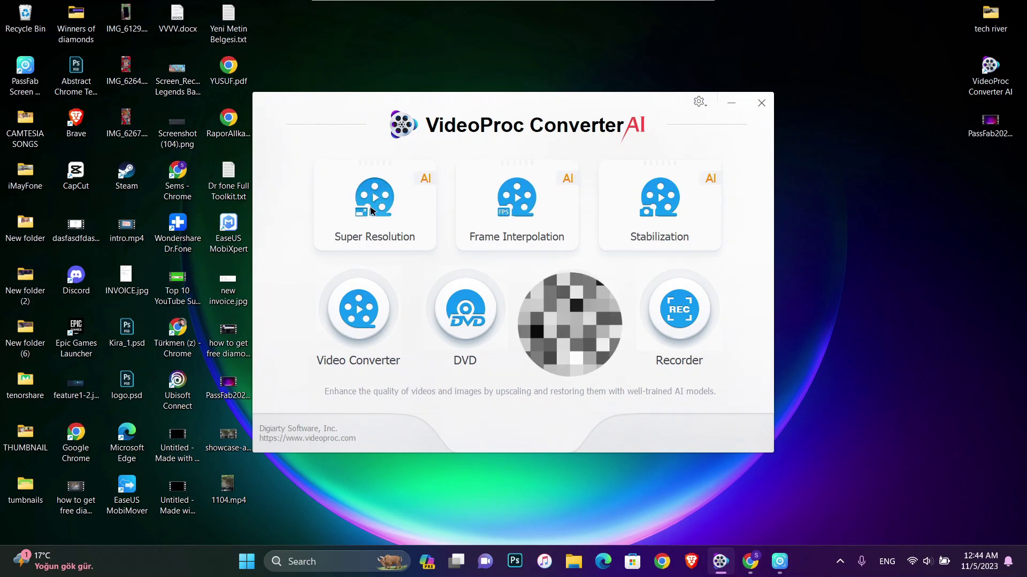
left_click(373, 210)
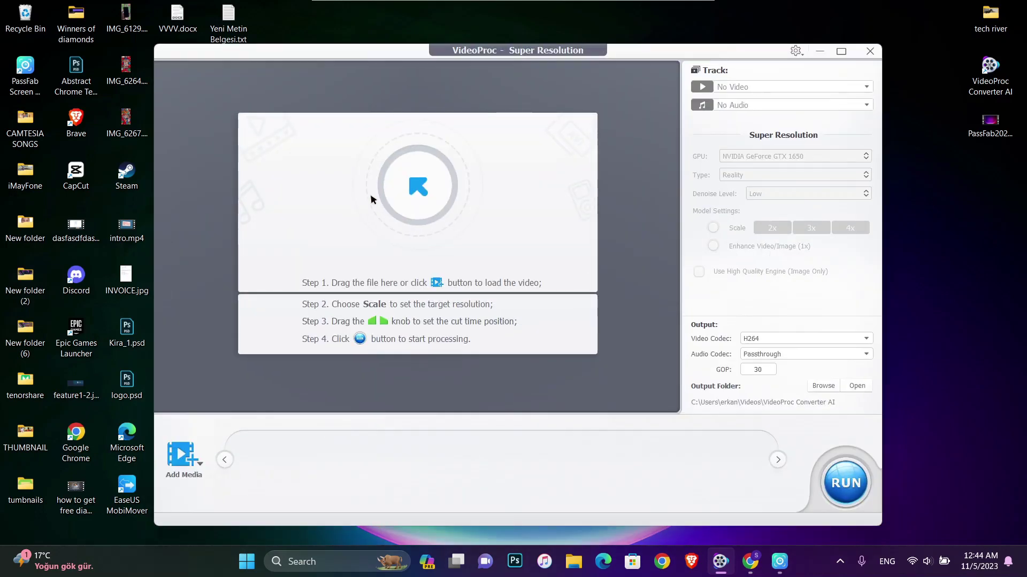
left_click(822, 52)
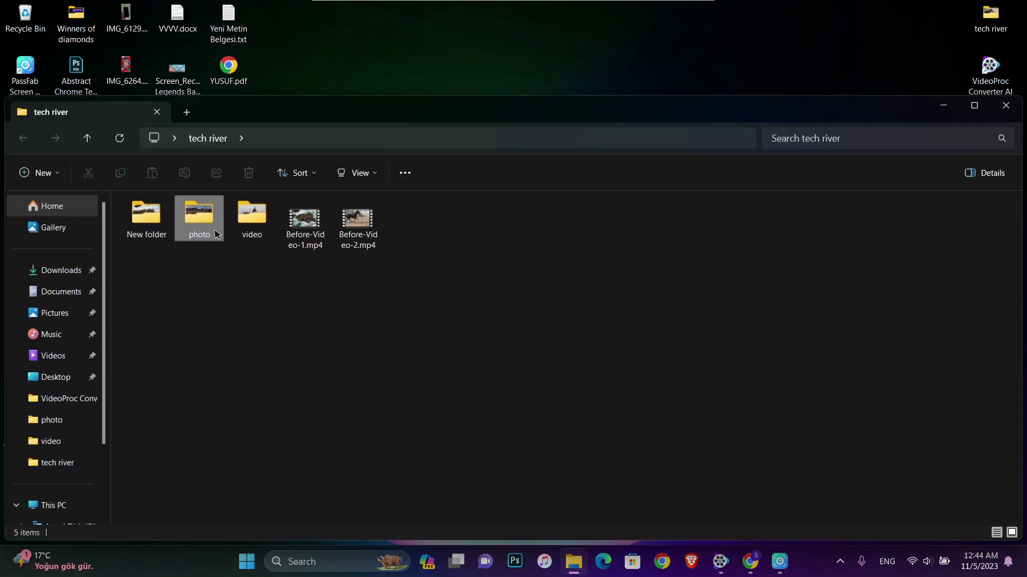
Preview the anime, mountain, old street and bridge images in tech river's photo folder, then close everything
double_click(209, 229)
double_click(155, 241)
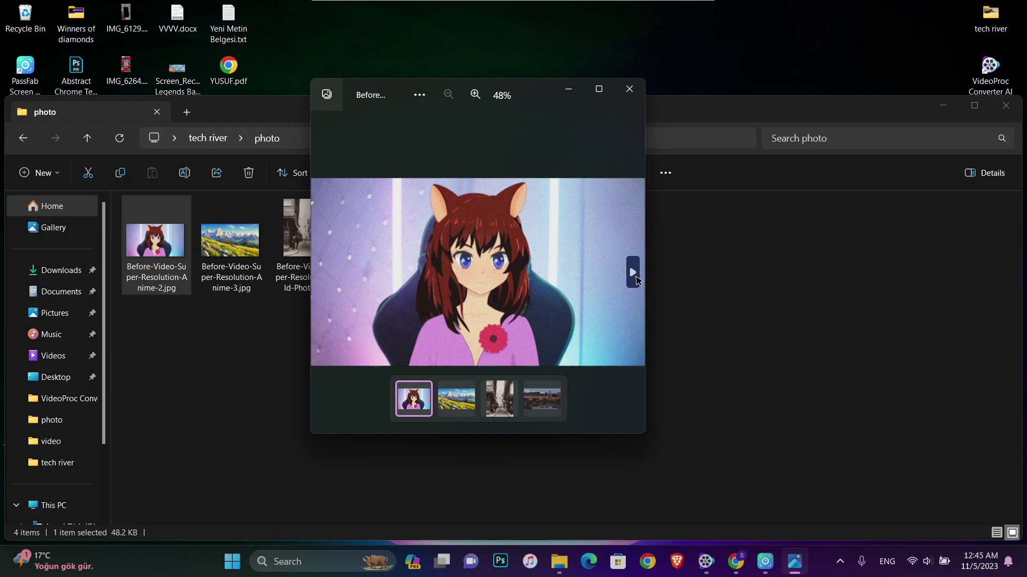
left_click(633, 273)
left_click(632, 273)
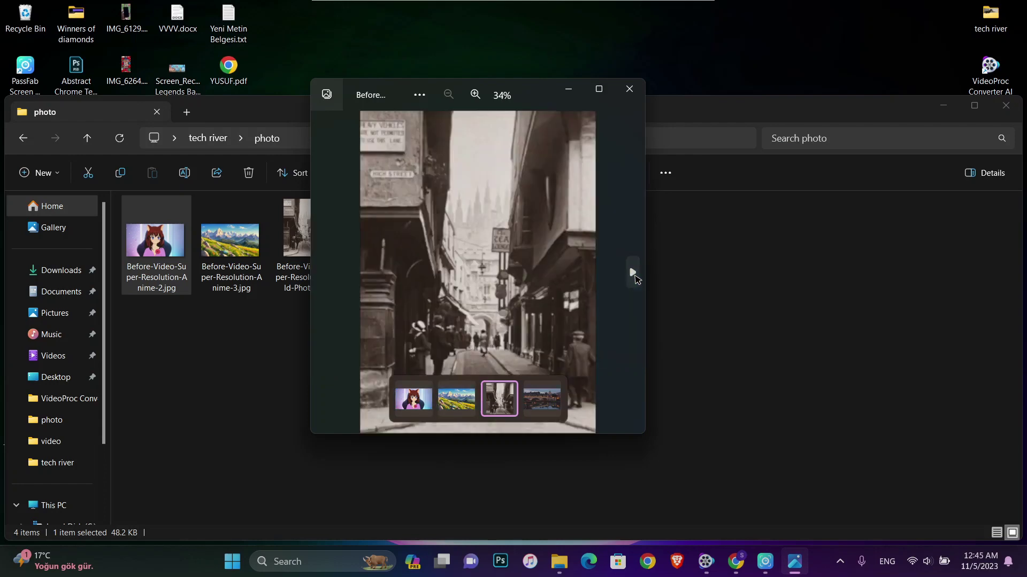
left_click(632, 274)
left_click(629, 89)
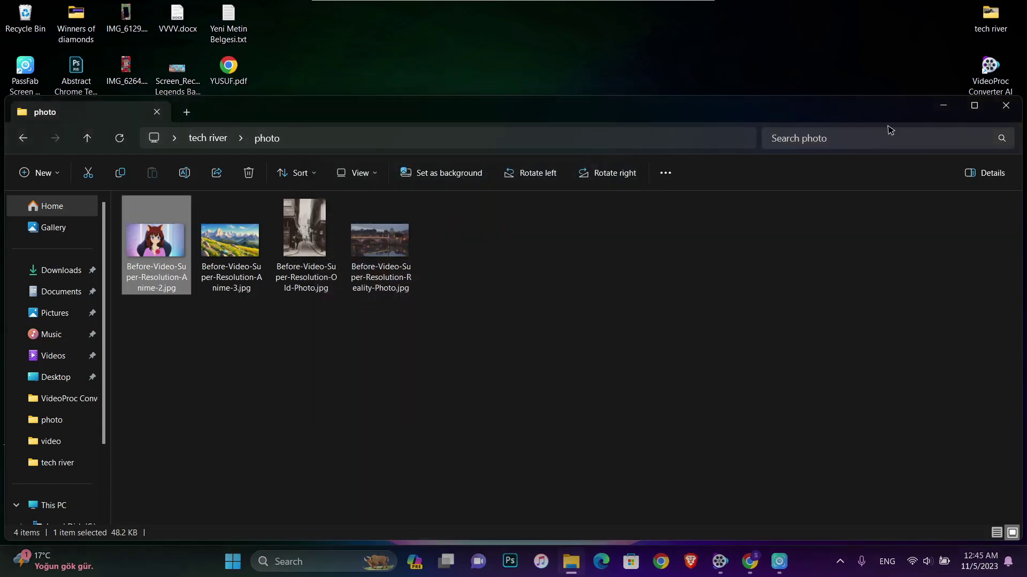
left_click(943, 105)
Add Before-Video-Super-Resolution-Anime-2.jpg from the photo folder as media for Super Resolution
left_click(722, 561)
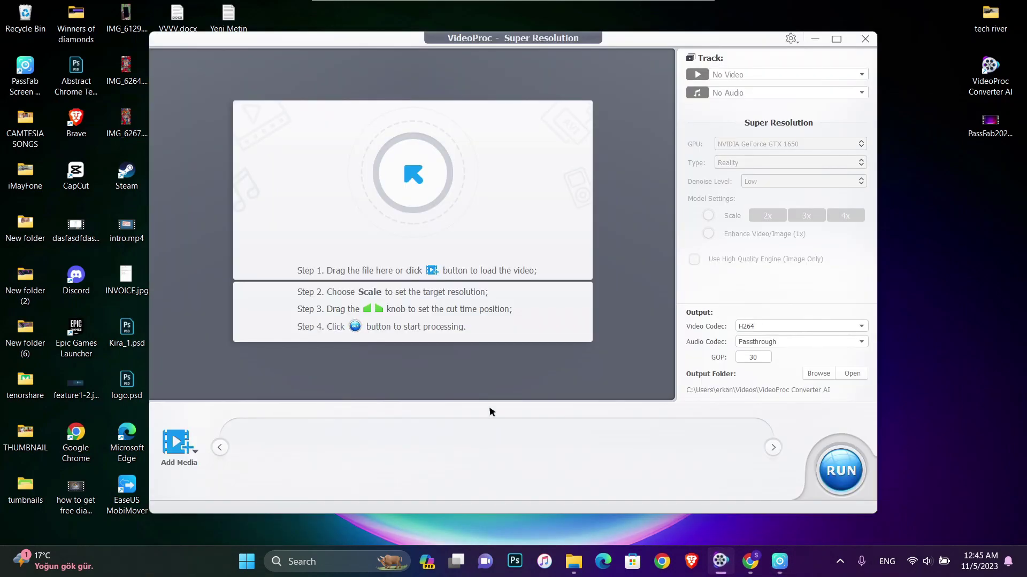
left_click(181, 454)
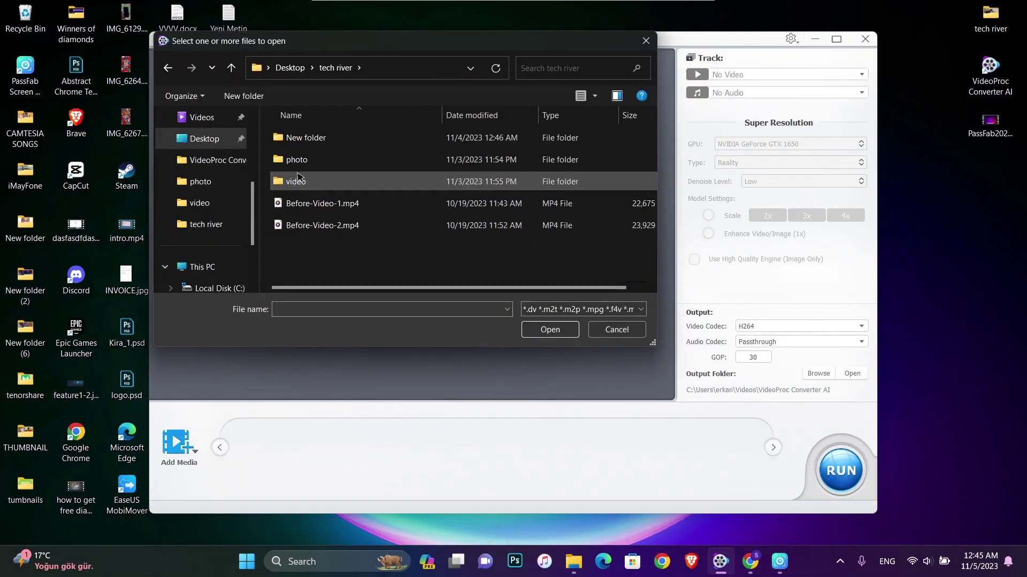
double_click(292, 159)
left_click(306, 184)
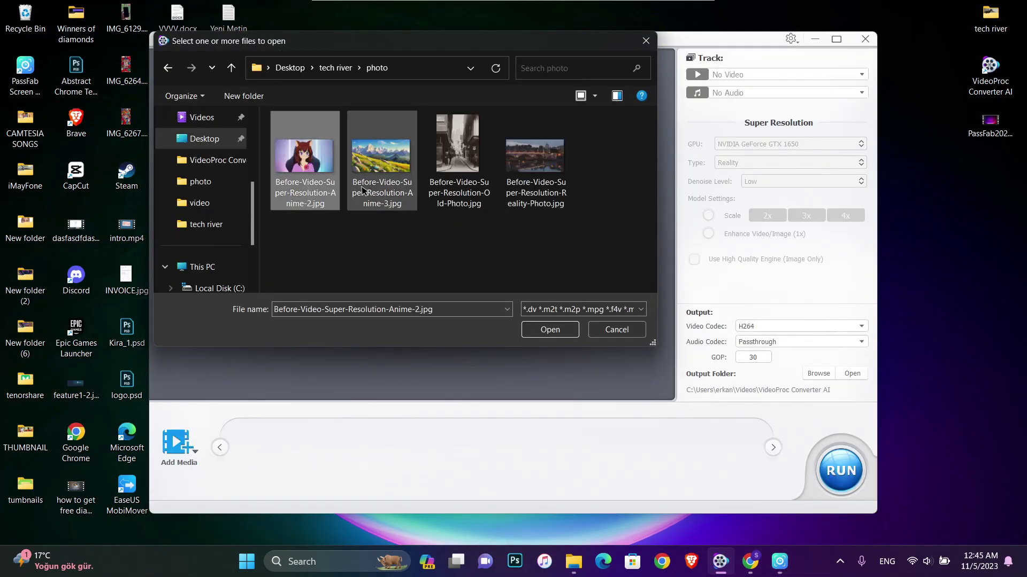
left_click(549, 330)
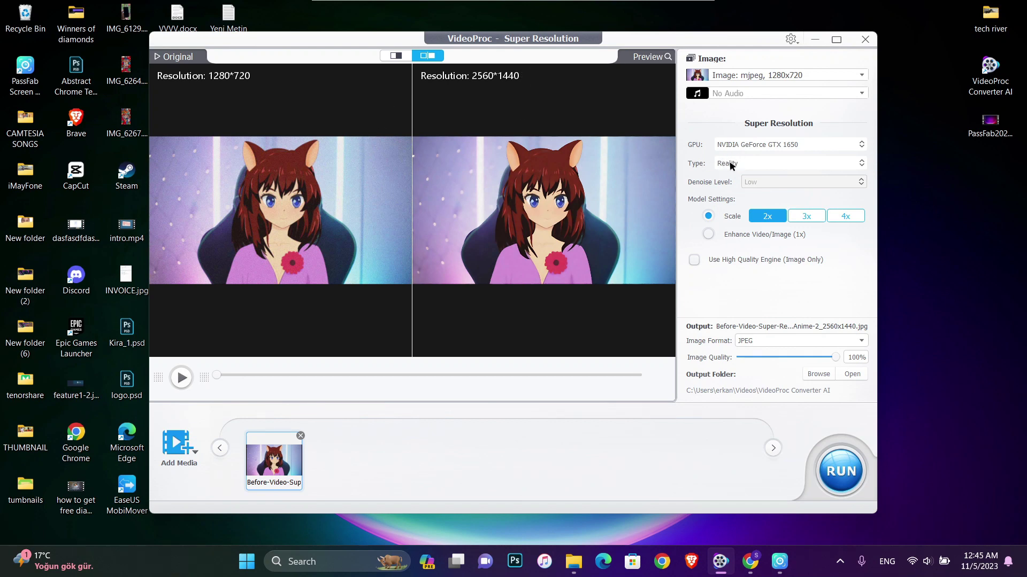
Set the upscaling Type to Anime and the Denoise Level to High
left_click(857, 163)
left_click(771, 185)
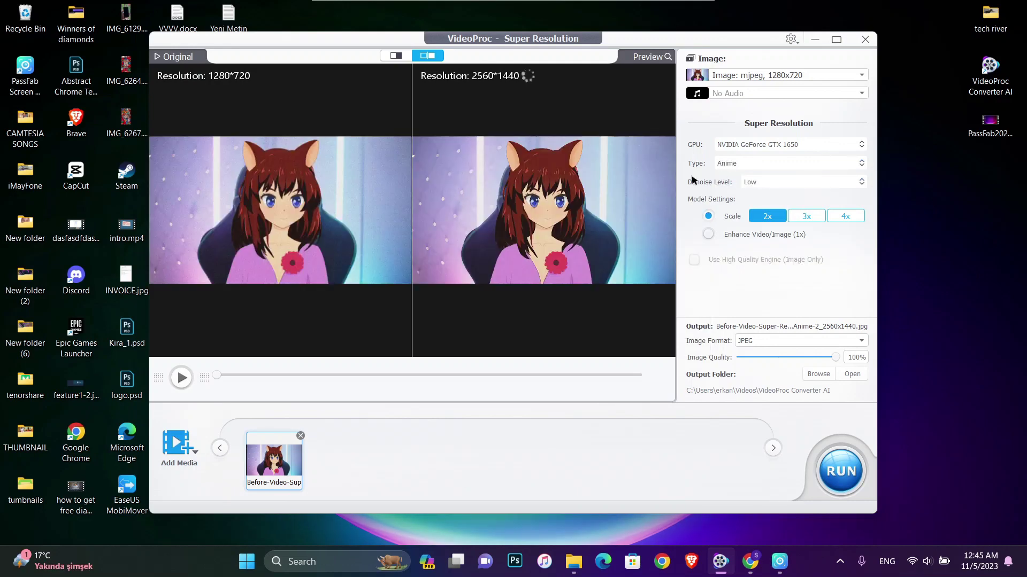
left_click(788, 188)
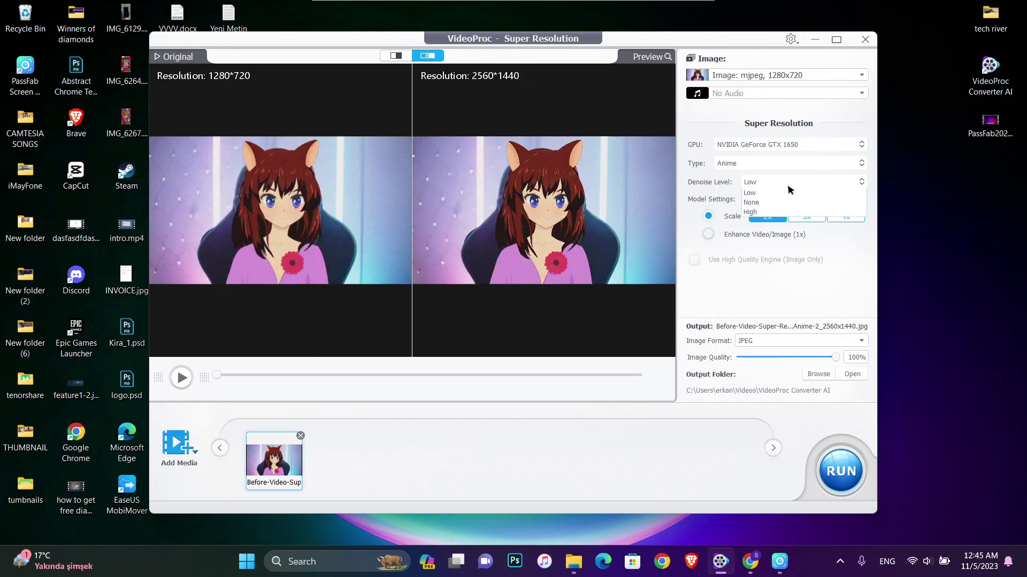
left_click(791, 211)
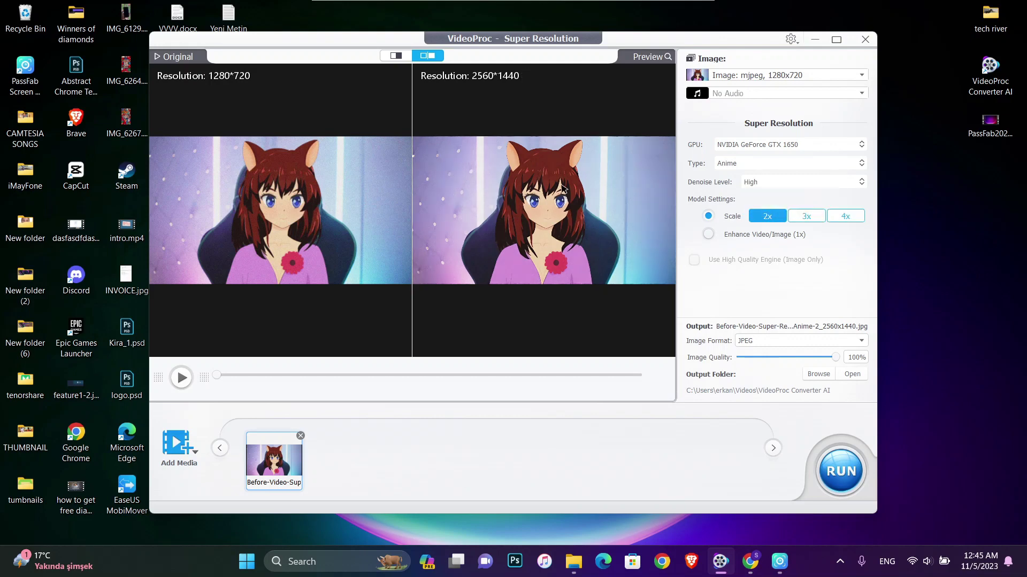
Try the split-slider compare view, then return to side-by-side original and upscaled panes
left_click(394, 56)
mouse_move(413, 210)
left_mouse_down()
mouse_move(713, 208)
mouse_move(114, 208)
mouse_move(661, 210)
mouse_move(160, 210)
mouse_move(413, 209)
left_mouse_up()
left_click(434, 56)
mouse_move(414, 206)
left_mouse_down()
mouse_move(607, 208)
mouse_move(291, 211)
mouse_move(419, 211)
left_mouse_up()
Export Before-Video-Super-Resolution-Anime-2_2560x1440.jpg, view the result, then close the viewer and output folder
left_click(847, 474)
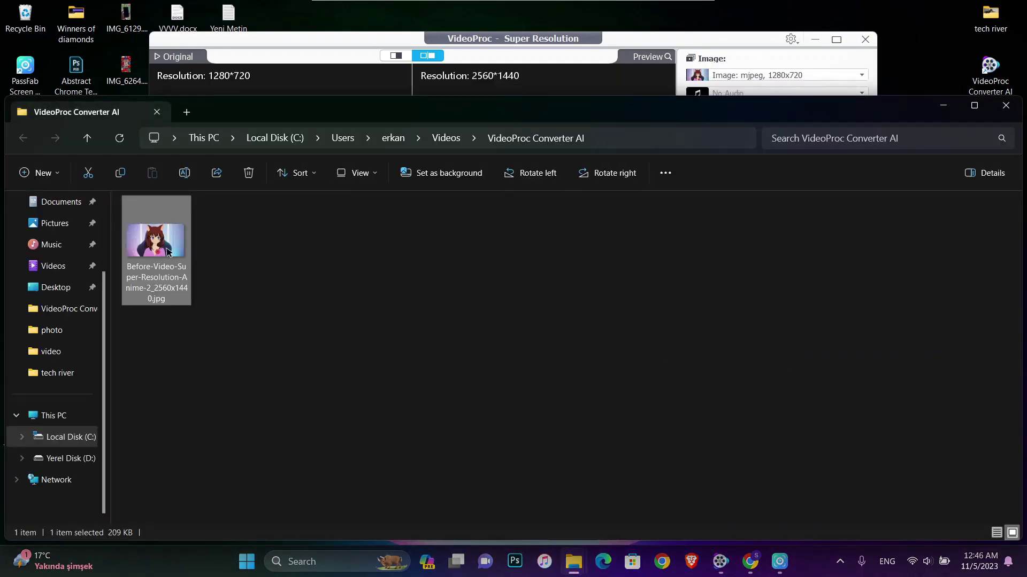
double_click(167, 251)
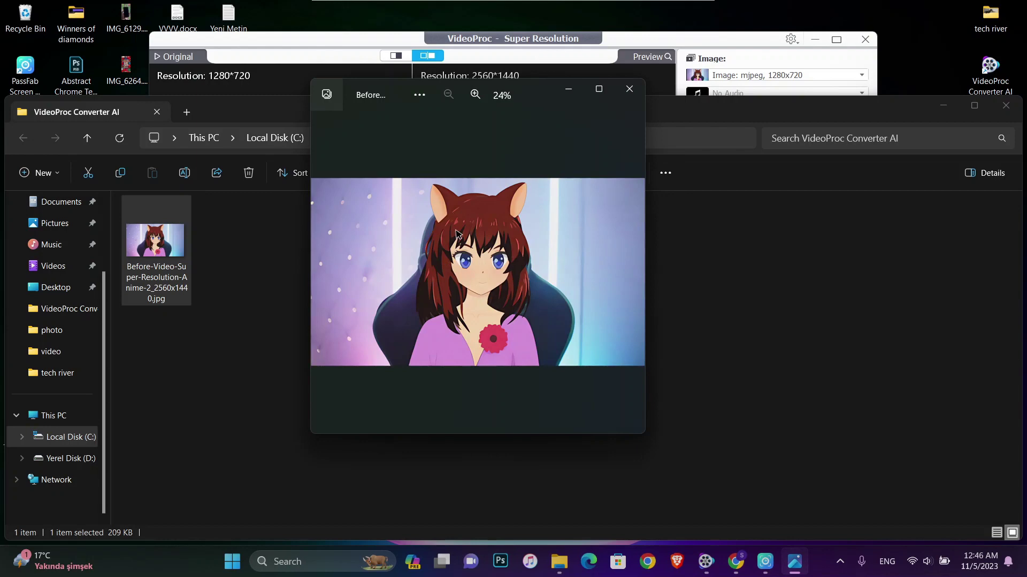
left_click(629, 89)
left_click(1006, 105)
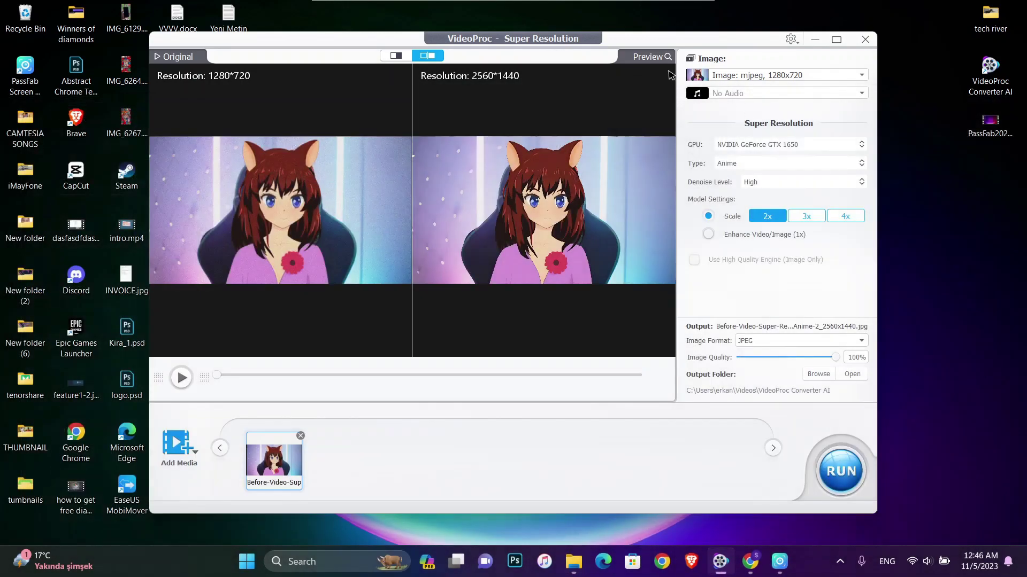
Clear the anime image from the media list and play Before-Video-Super-Resolution-Anime-1.mp4 from tech river's video folder
left_click(301, 436)
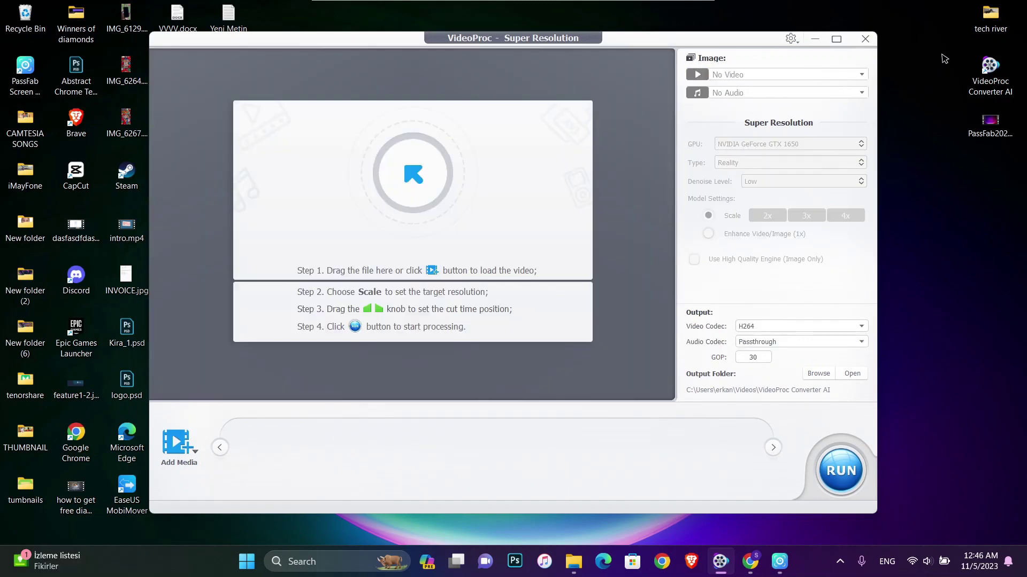
double_click(995, 21)
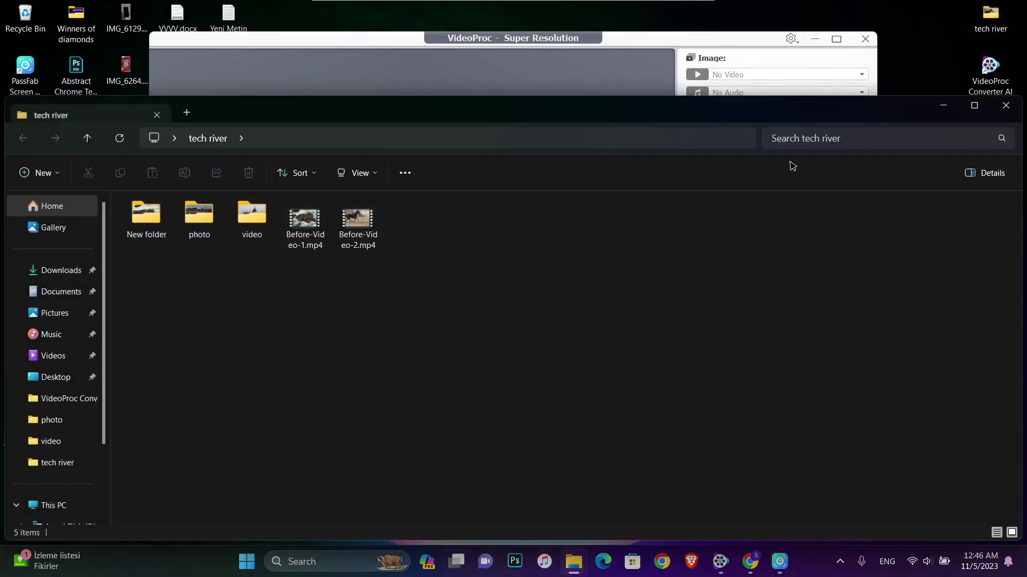
double_click(252, 225)
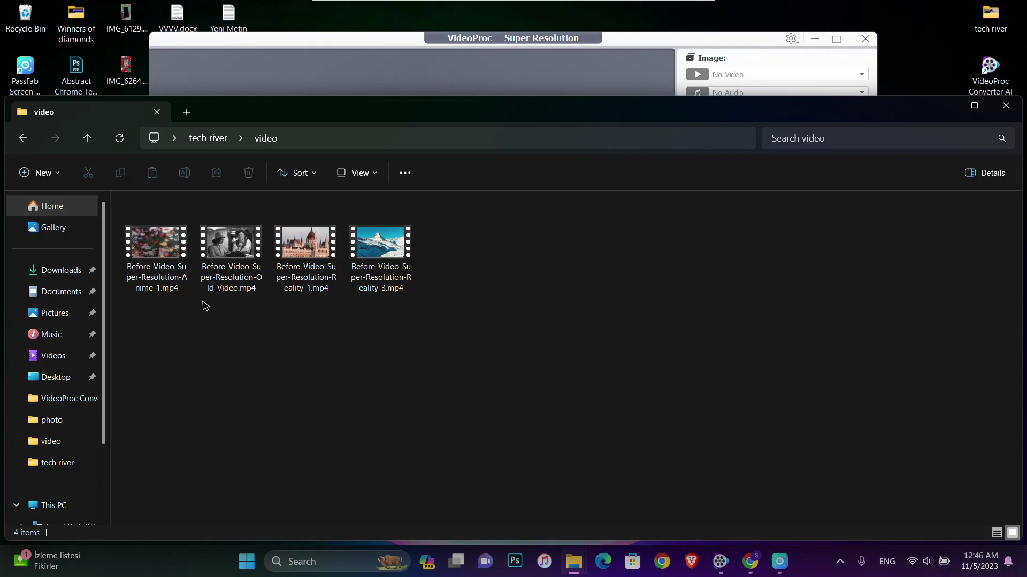
double_click(179, 262)
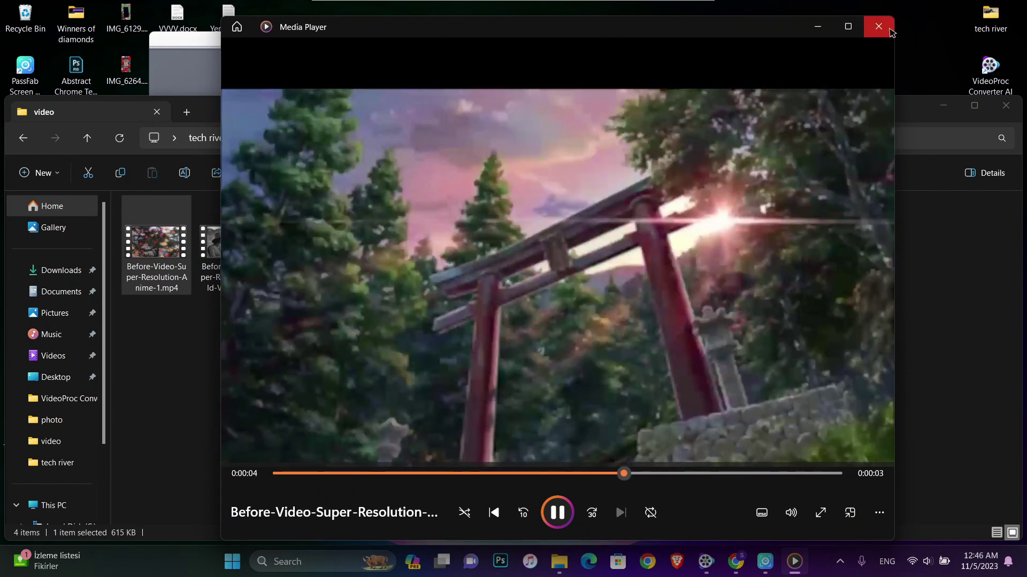
left_click(879, 26)
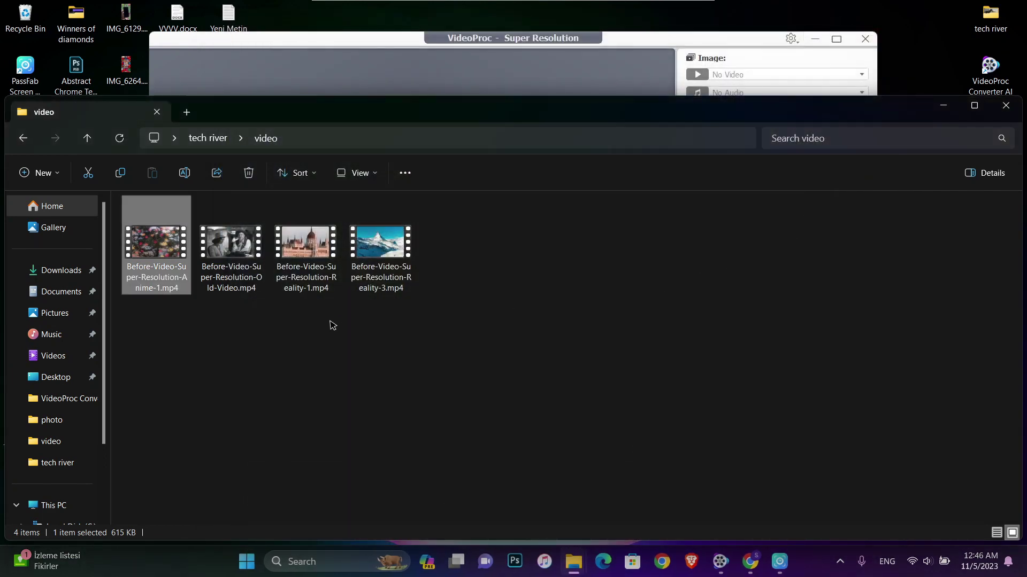
Load Before-Video-Super-Resolution-Anime-1.mp4 from tech river's video folder into Super Resolution
left_click(944, 106)
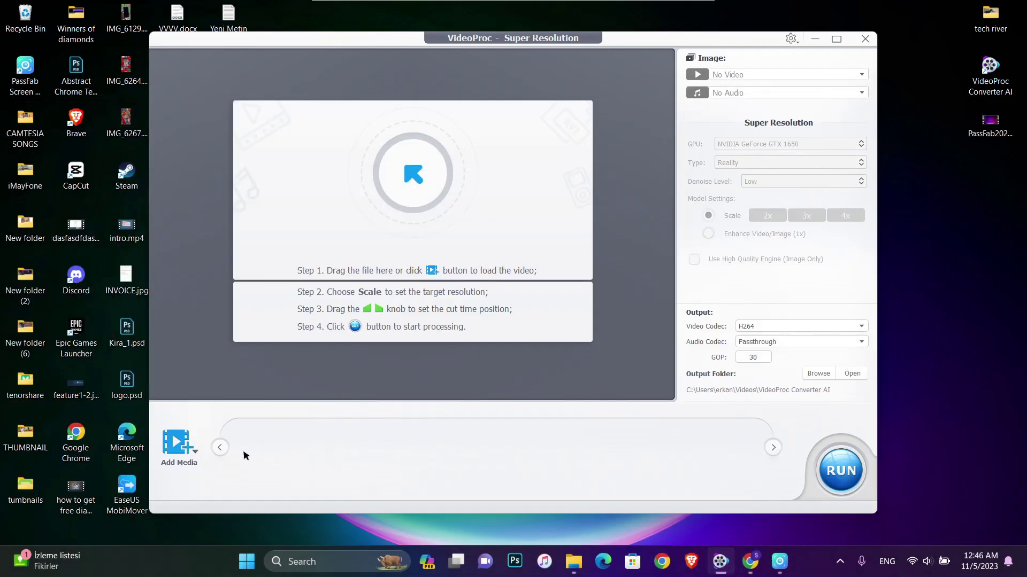
left_click(176, 443)
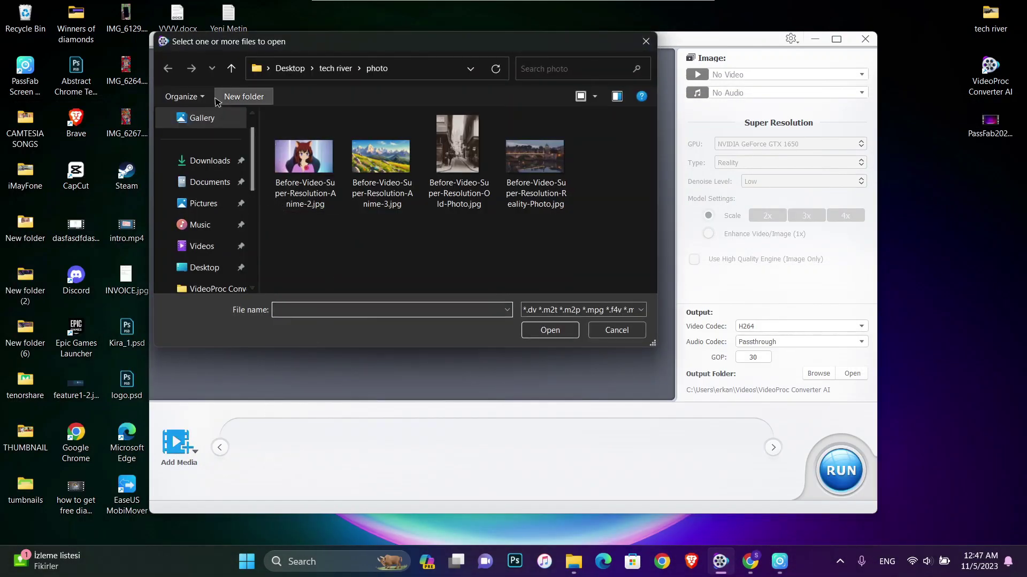
left_click(349, 73)
double_click(321, 184)
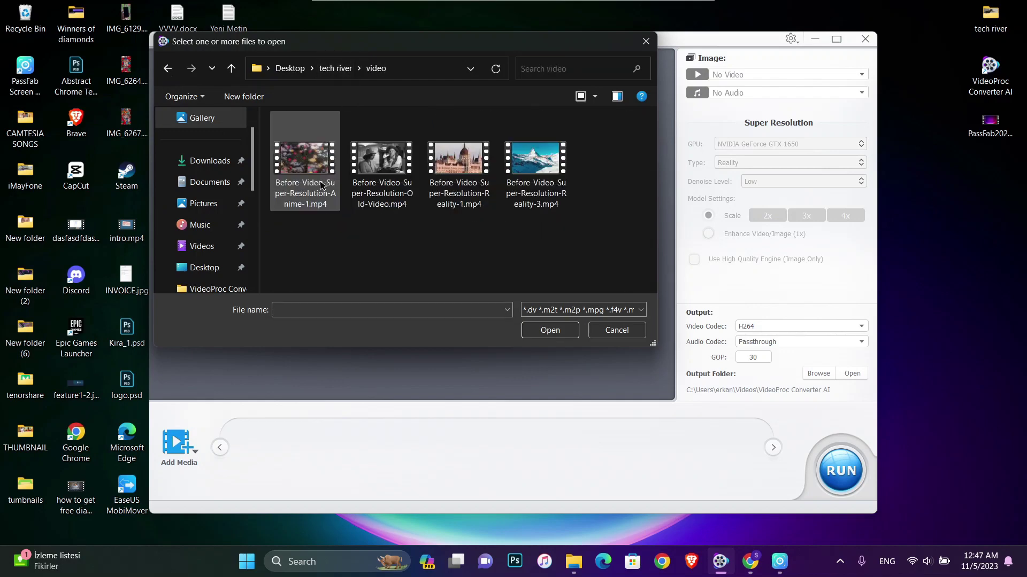
double_click(305, 160)
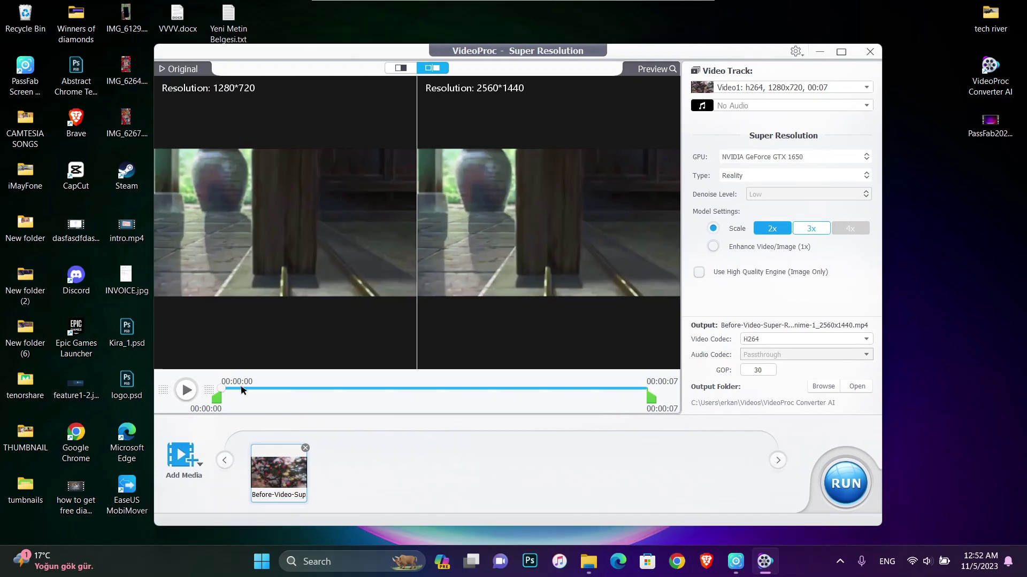
Jump near the clip's start and drag the split before/after divider to compare frames
left_click(241, 389)
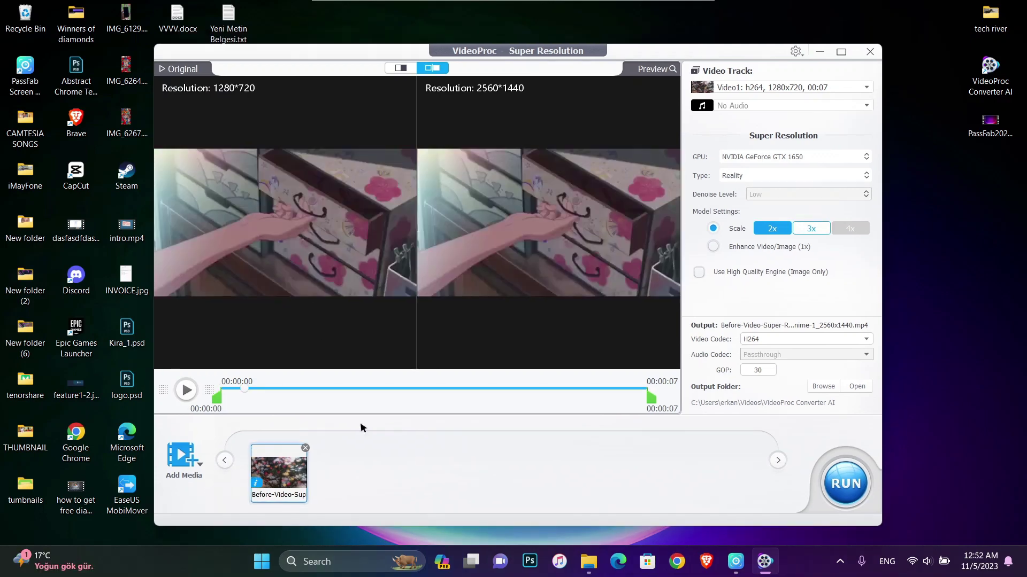
left_click(408, 70)
left_click_drag(420, 224, 368, 222)
mouse_move(409, 264)
left_mouse_down()
mouse_move(695, 289)
mouse_move(266, 270)
mouse_move(176, 278)
mouse_move(443, 283)
mouse_move(421, 270)
mouse_move(425, 262)
left_mouse_up()
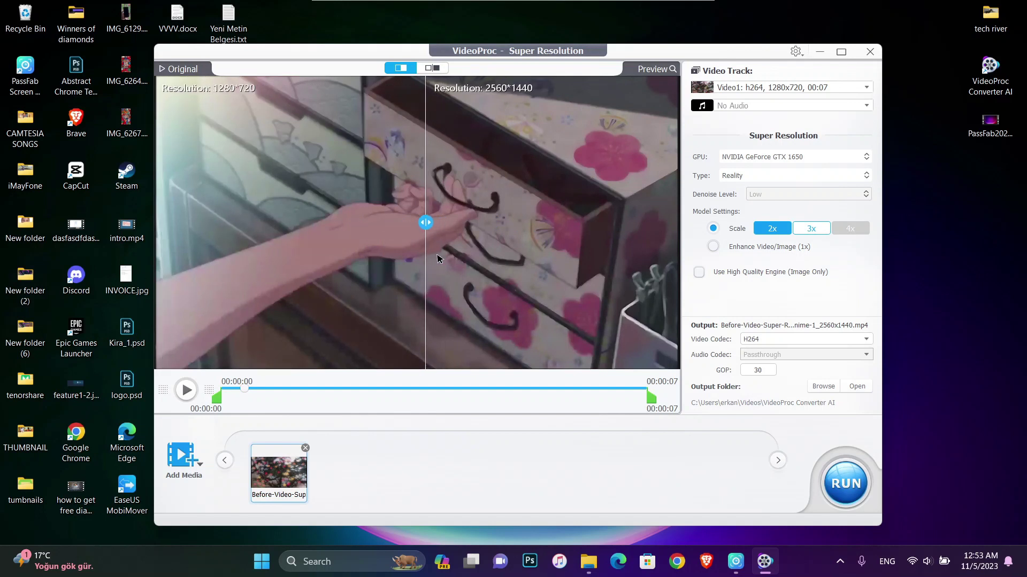
Set the model to Anime with High denoise, then compare the enhanced and original halves
left_click(755, 175)
left_click(736, 195)
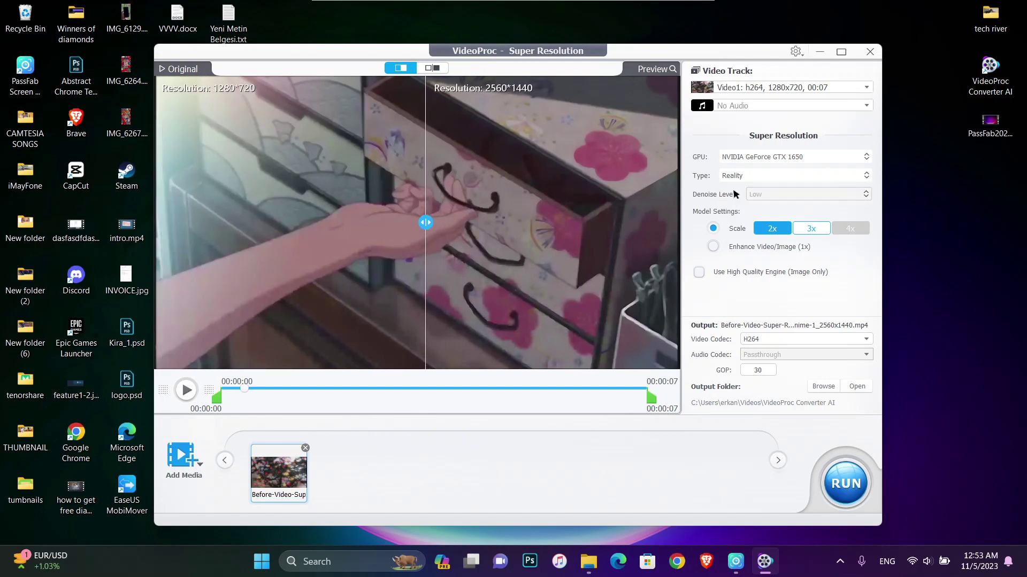
left_click(746, 176)
left_click(739, 186)
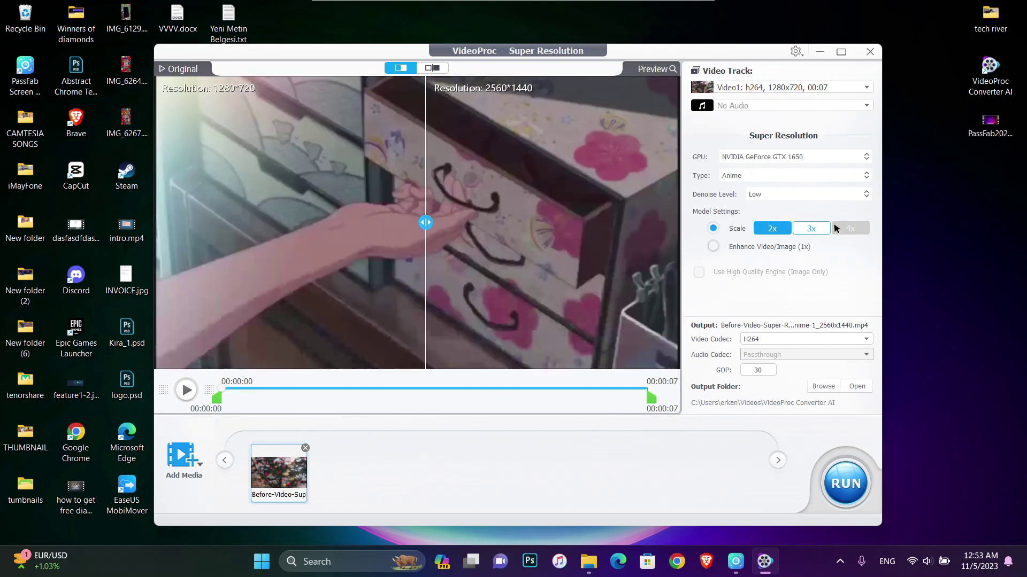
left_click(850, 196)
left_click(808, 226)
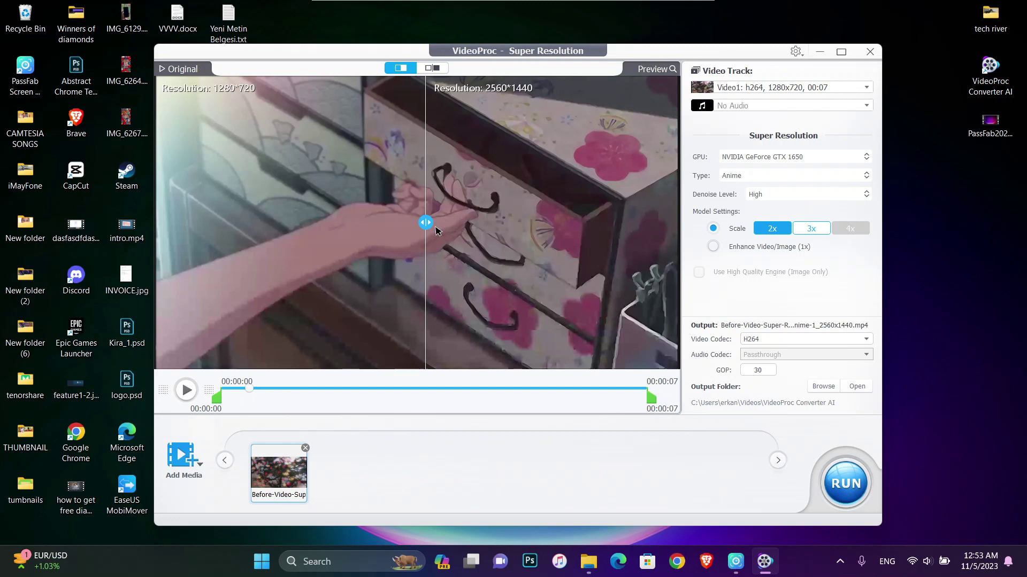
left_click_drag(426, 224, 228, 330)
left_click_drag(371, 330, 434, 364)
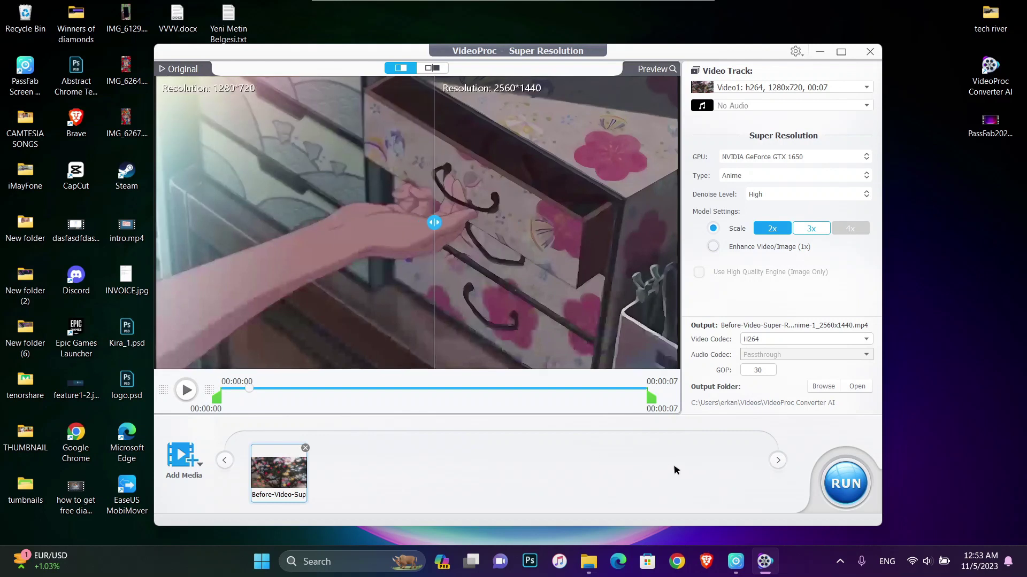
Export Before-Video-Super-Resolution-Anime-1_2560x1440.mp4 and play it back from the output folder
left_click(853, 473)
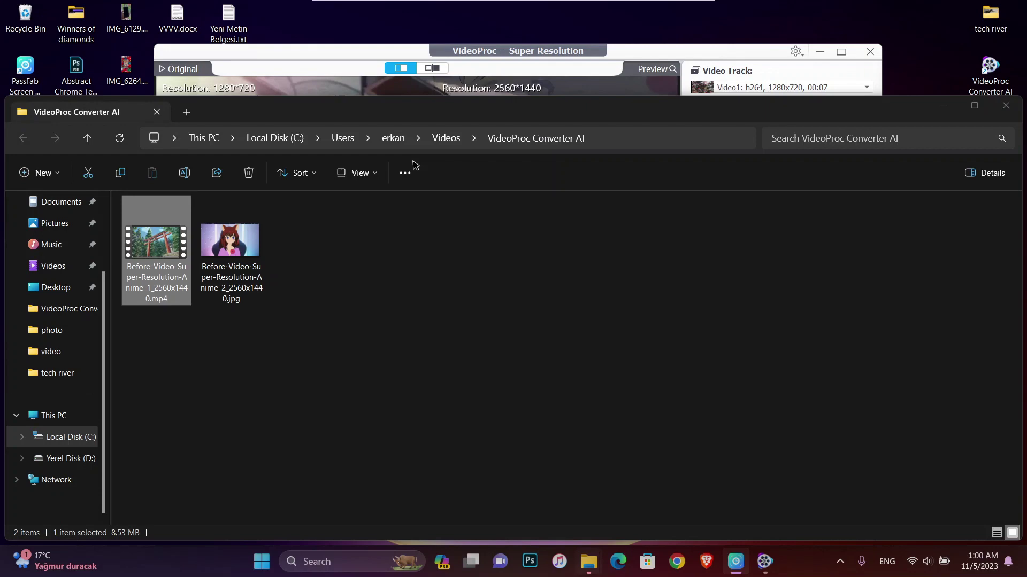
double_click(145, 254)
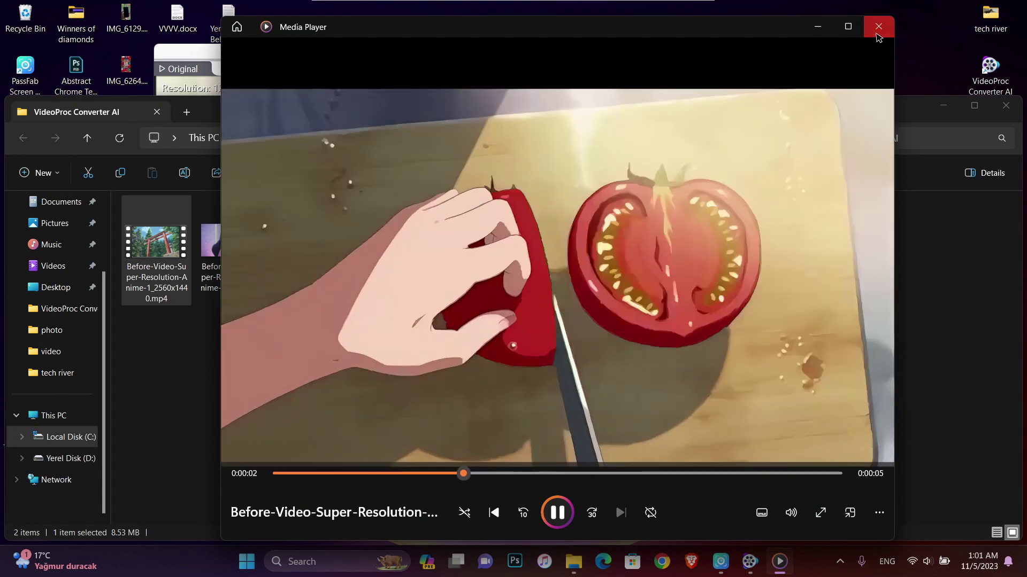
left_click(878, 26)
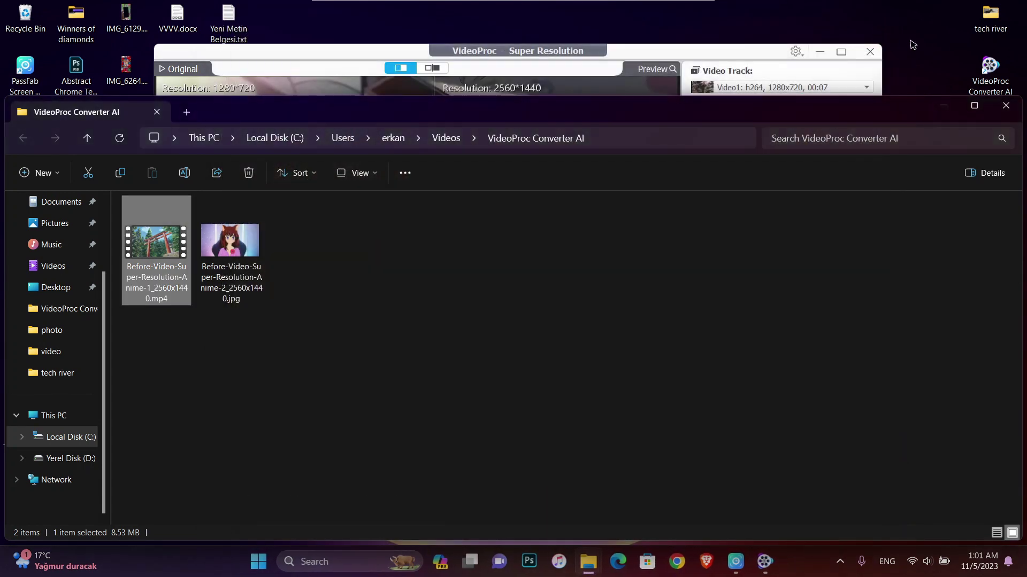
Remove the anime clip from the media list and preview Old-Video.mp4 from tech river's video folder
left_click(1014, 111)
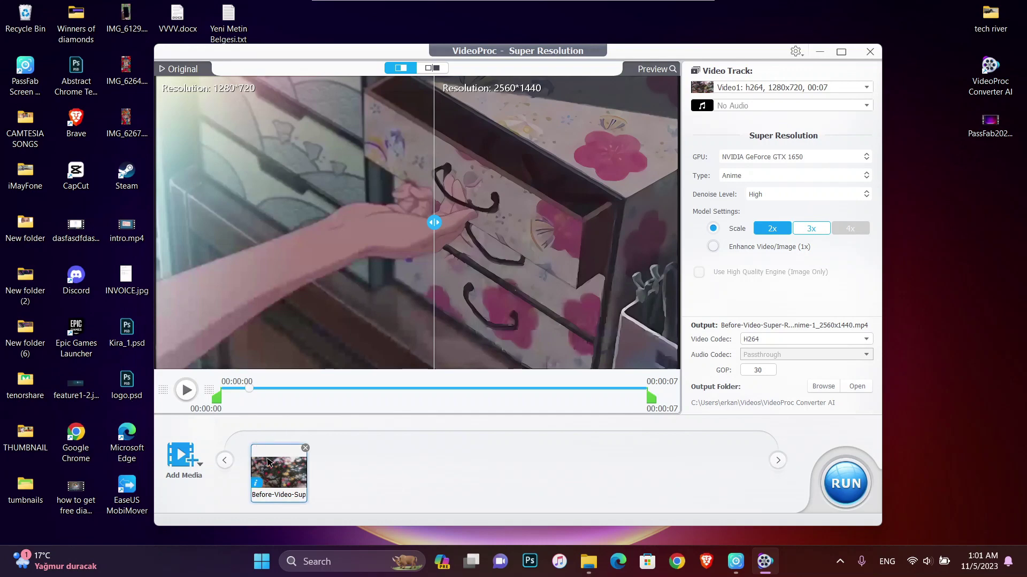
left_click(305, 448)
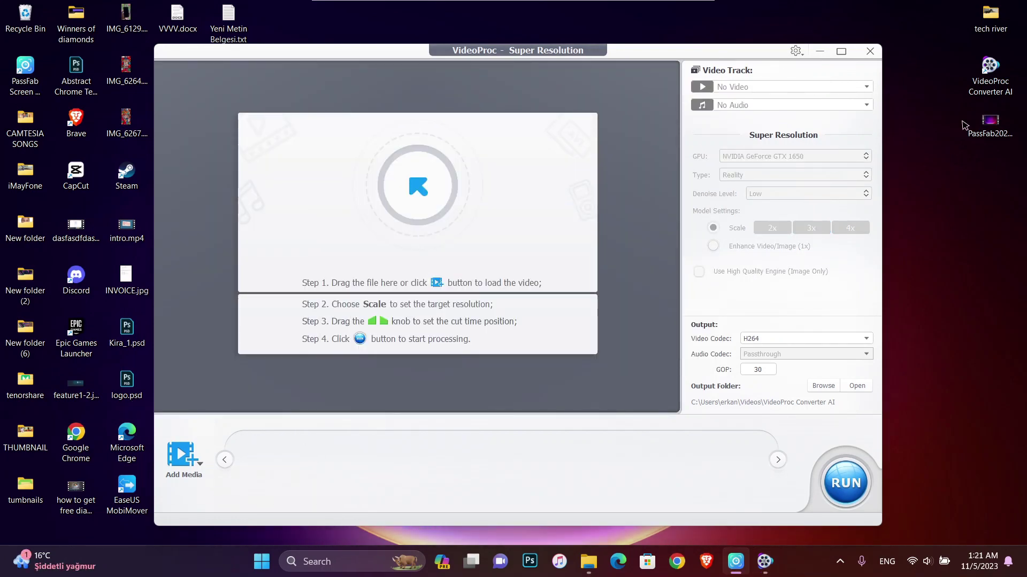
double_click(991, 19)
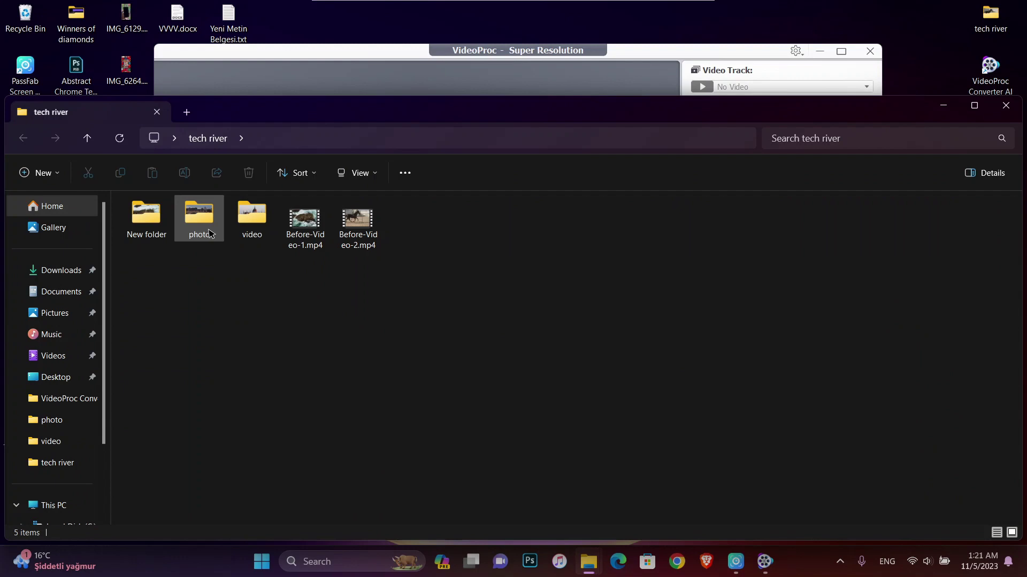
double_click(262, 225)
double_click(229, 244)
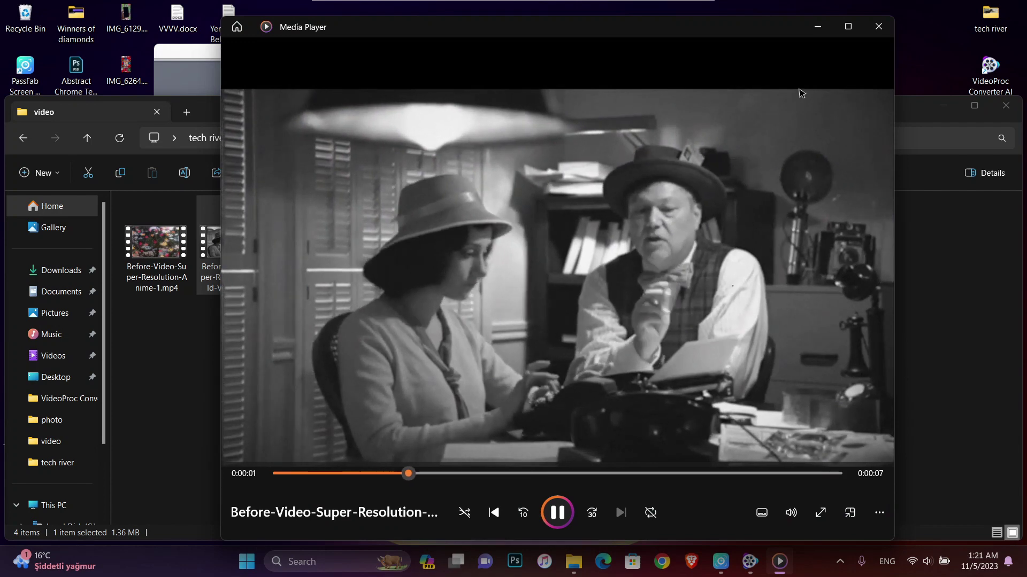
left_click(877, 27)
left_click(1005, 106)
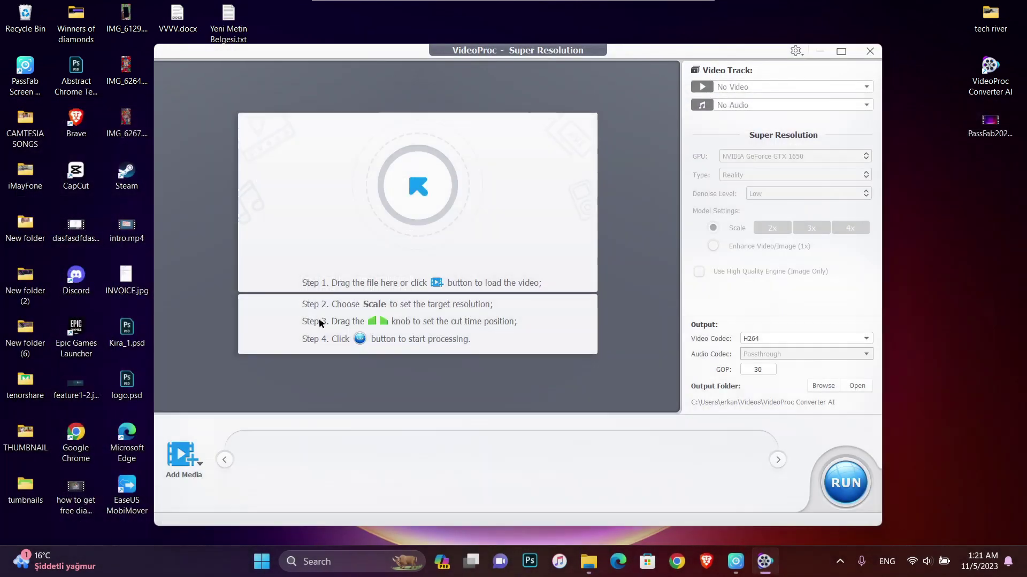
Load Before-Video-Super-Resolution-Old-Video.mp4 and keep the Reality model type
left_click(176, 466)
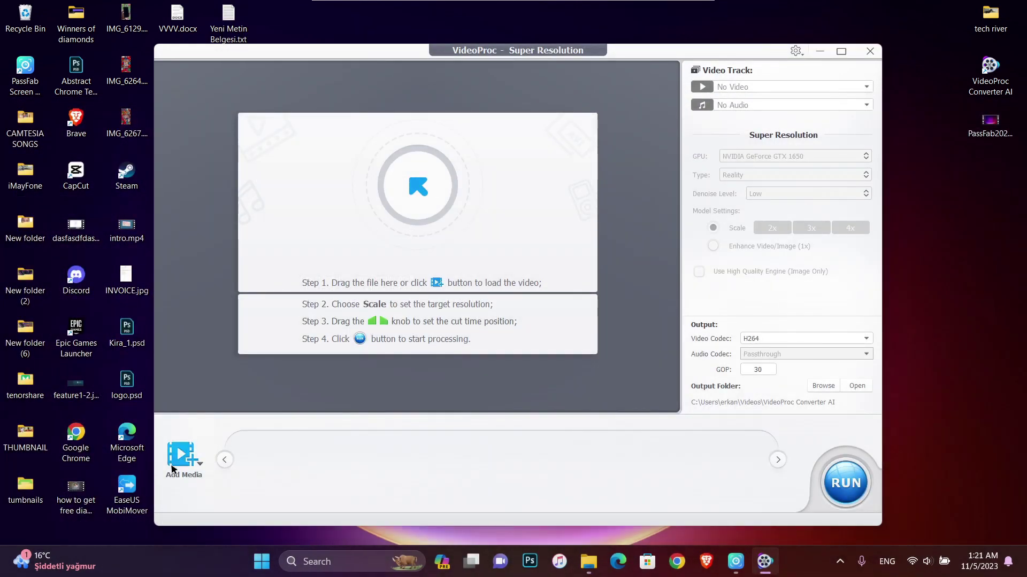
double_click(383, 199)
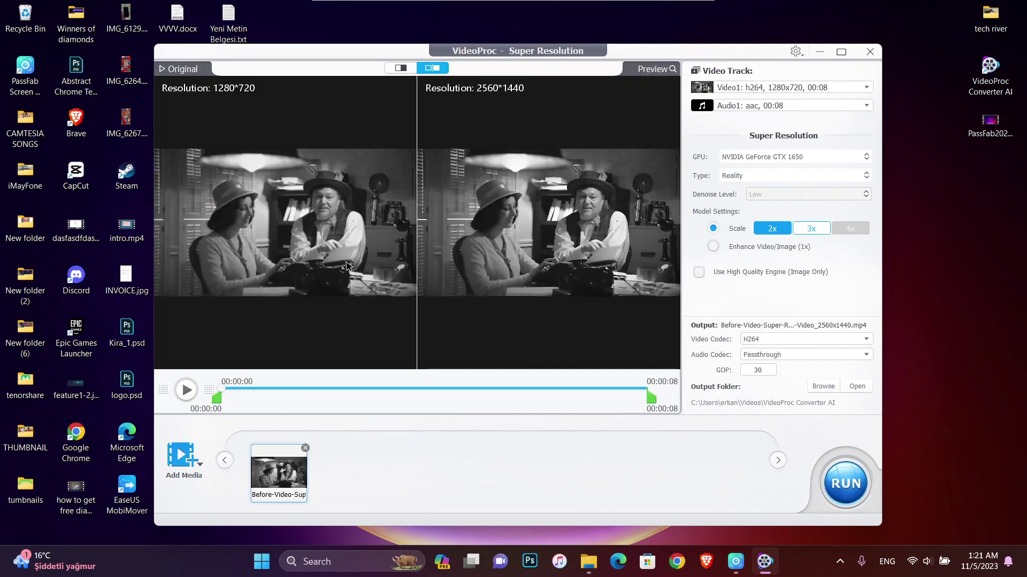
left_click(784, 177)
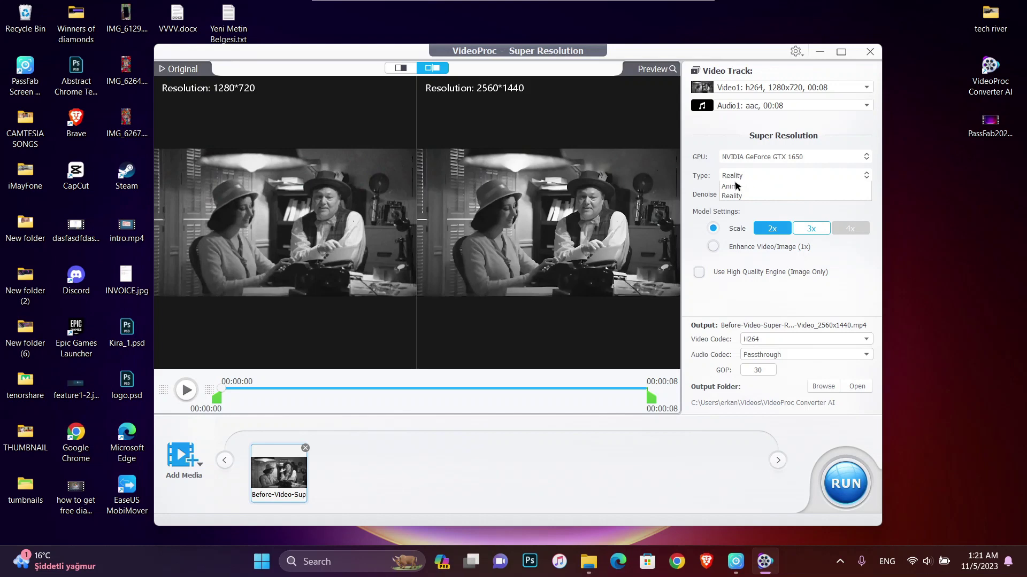
left_click(733, 196)
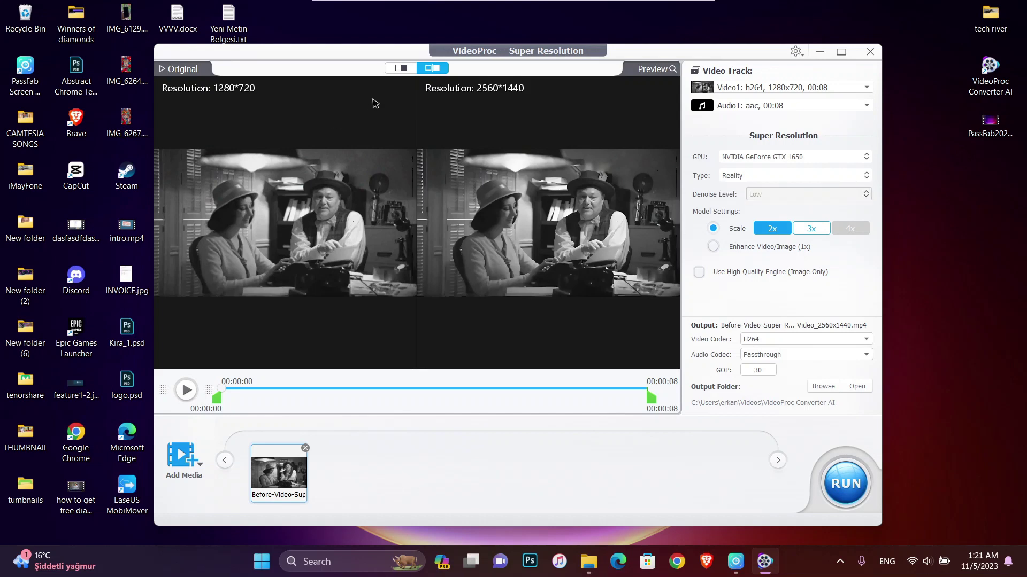
Compare before and after in split view, then export the old video at 2560x1440
left_click(402, 68)
left_click_drag(416, 223, 410, 291)
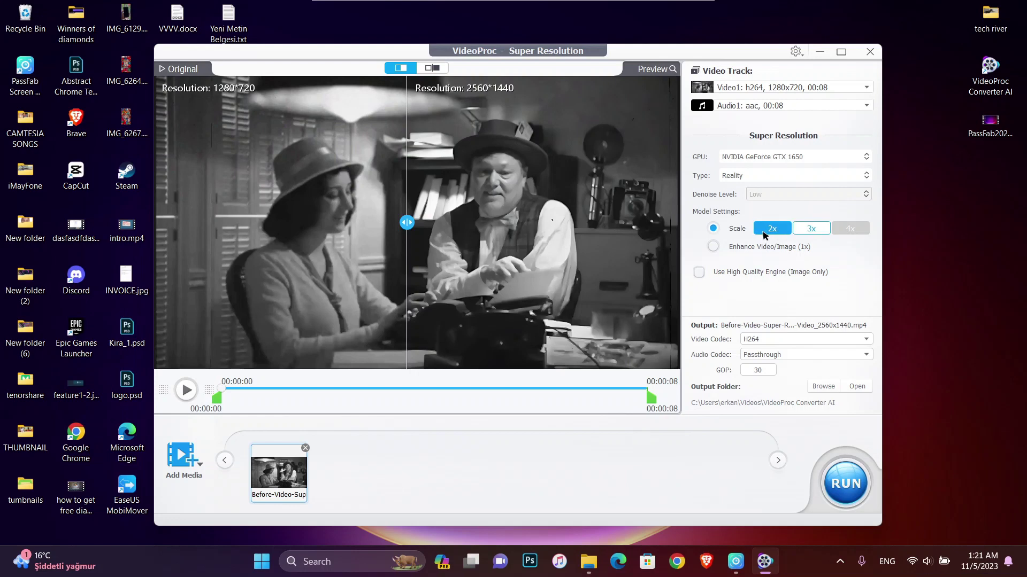
left_click(846, 484)
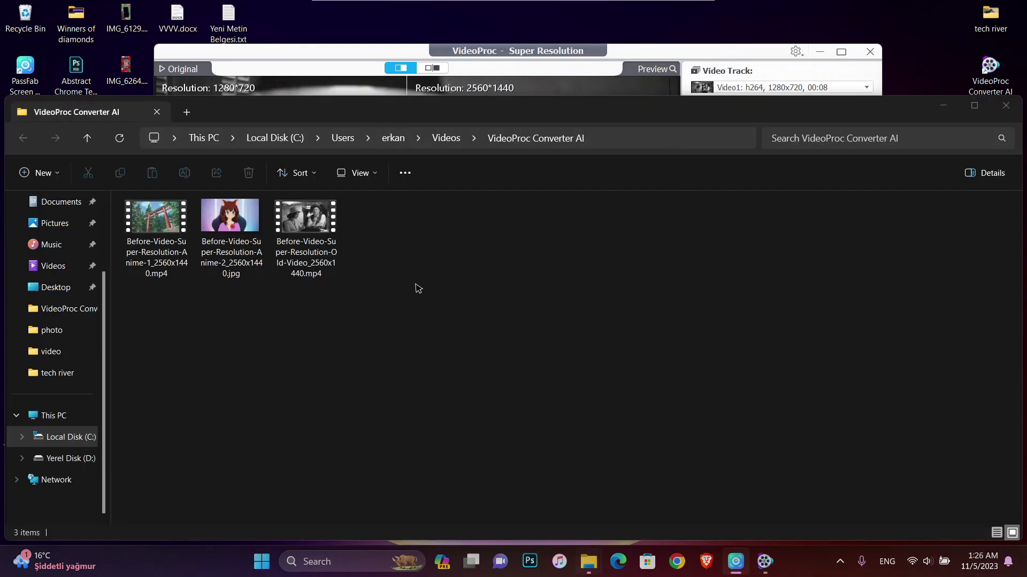
Play Before-Video-Super-Resolution-Old-Video_2560x1440.mp4 from the output folder, then close the player
double_click(300, 229)
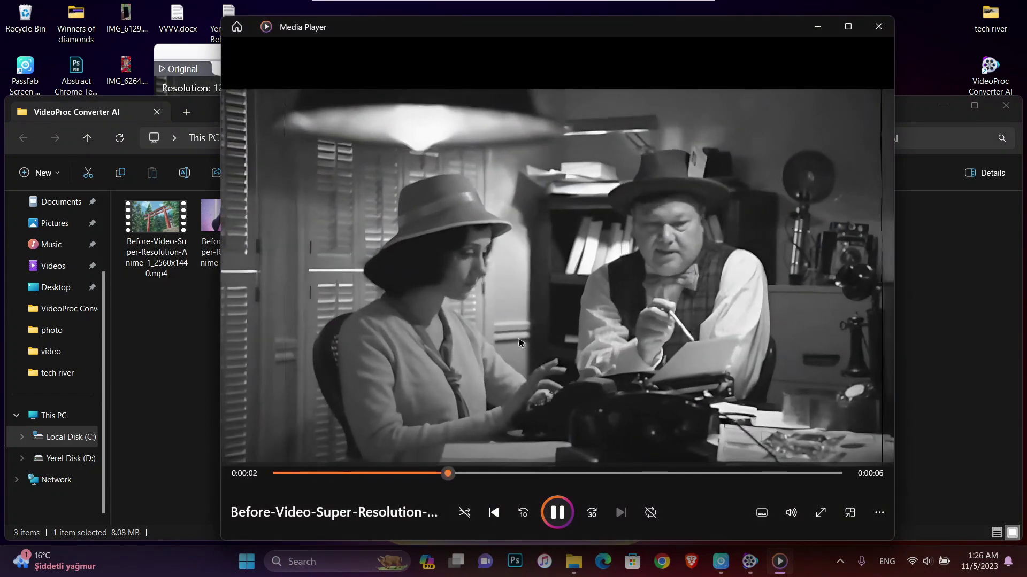
left_click(878, 26)
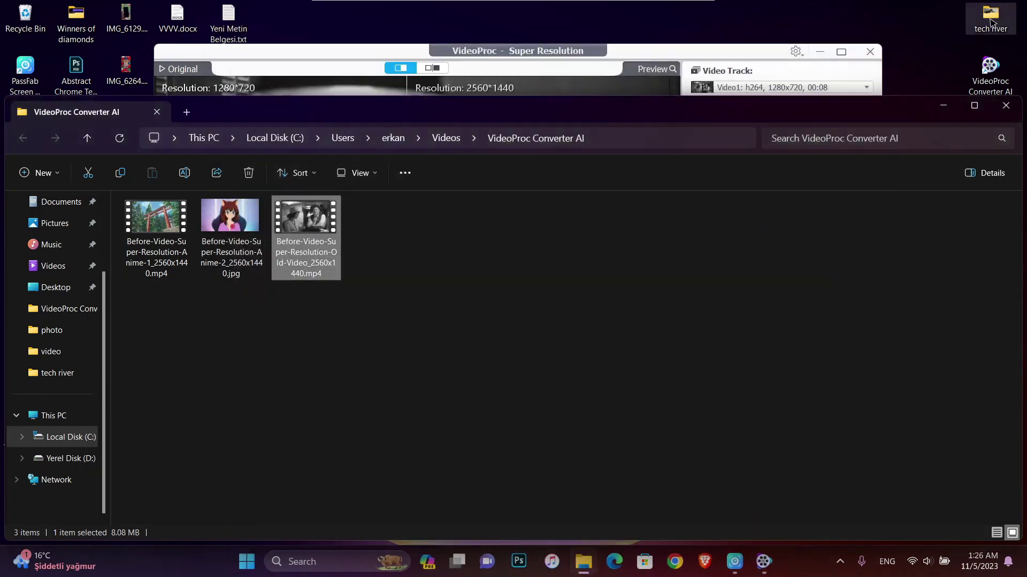
left_click(870, 51)
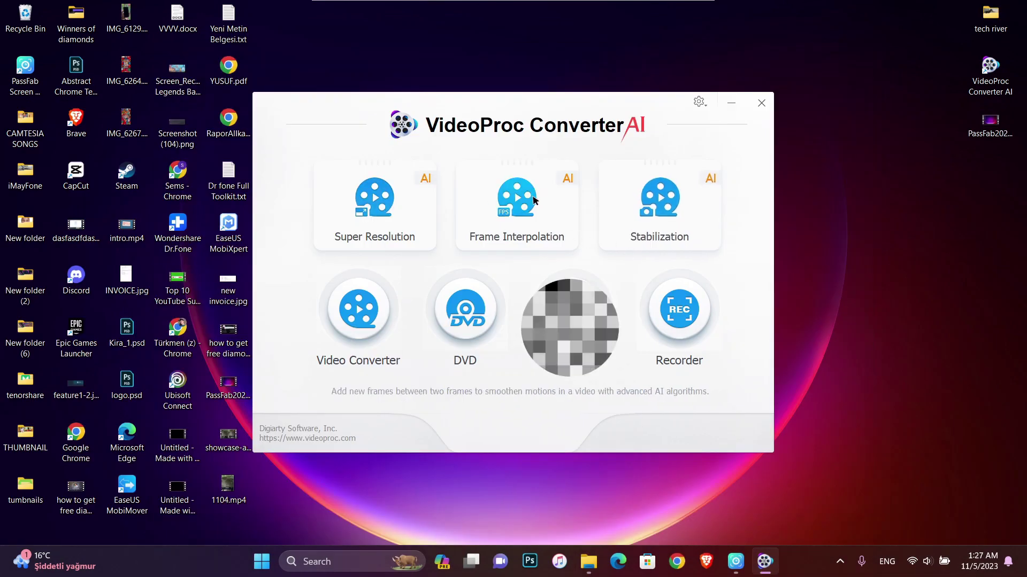
left_click(526, 211)
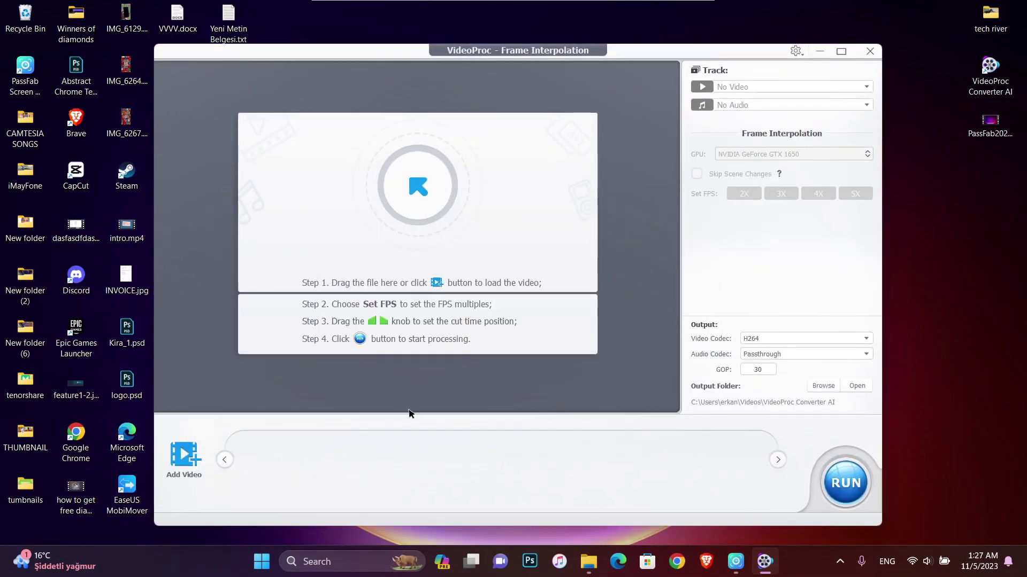
double_click(991, 19)
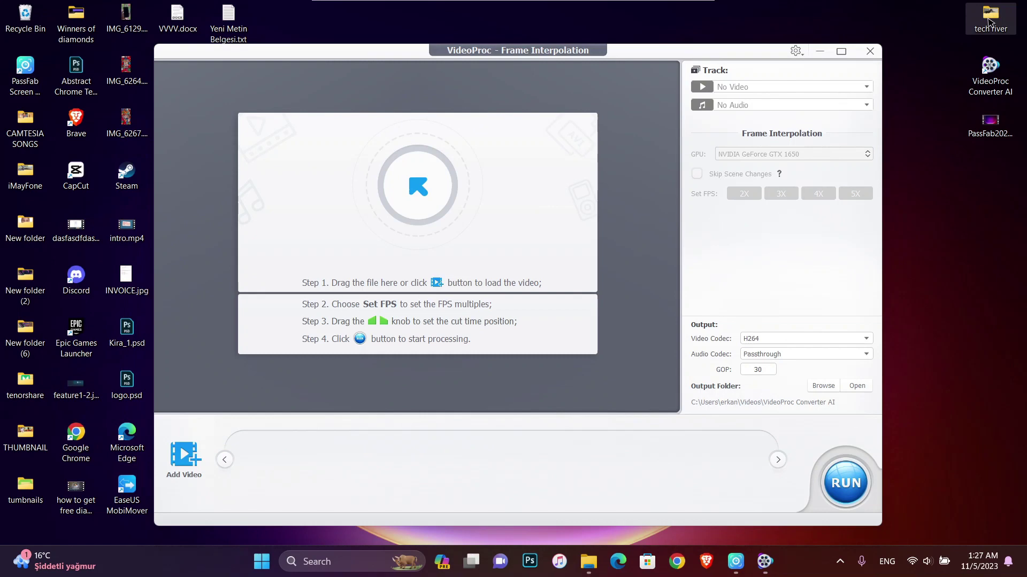
left_click(362, 235)
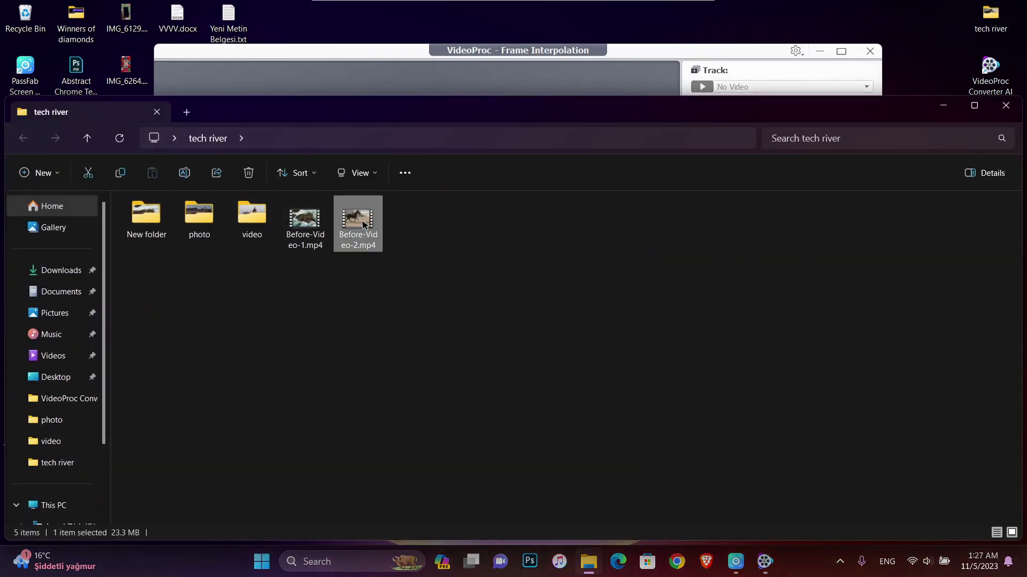
right_click(362, 223)
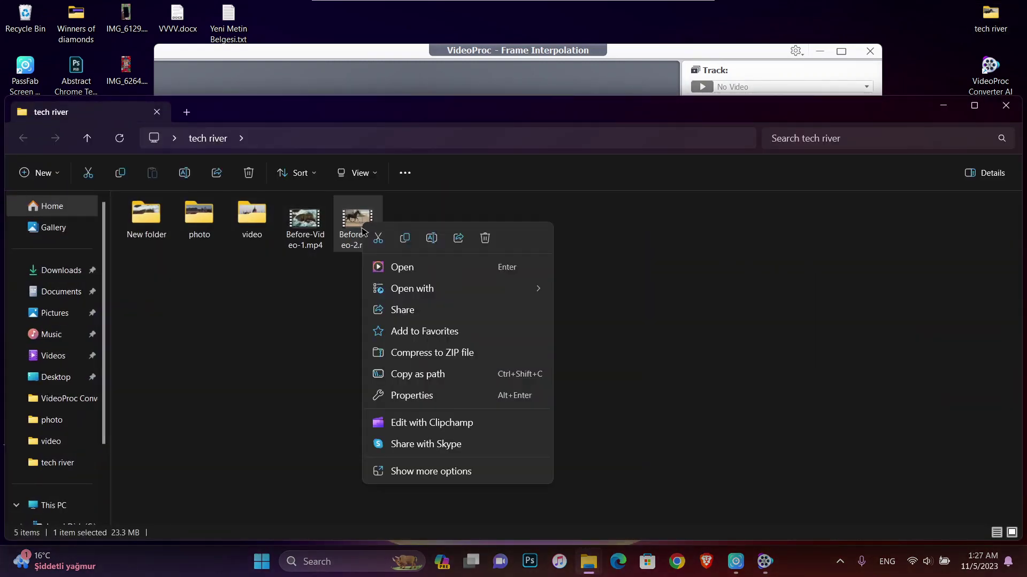
left_click(356, 216)
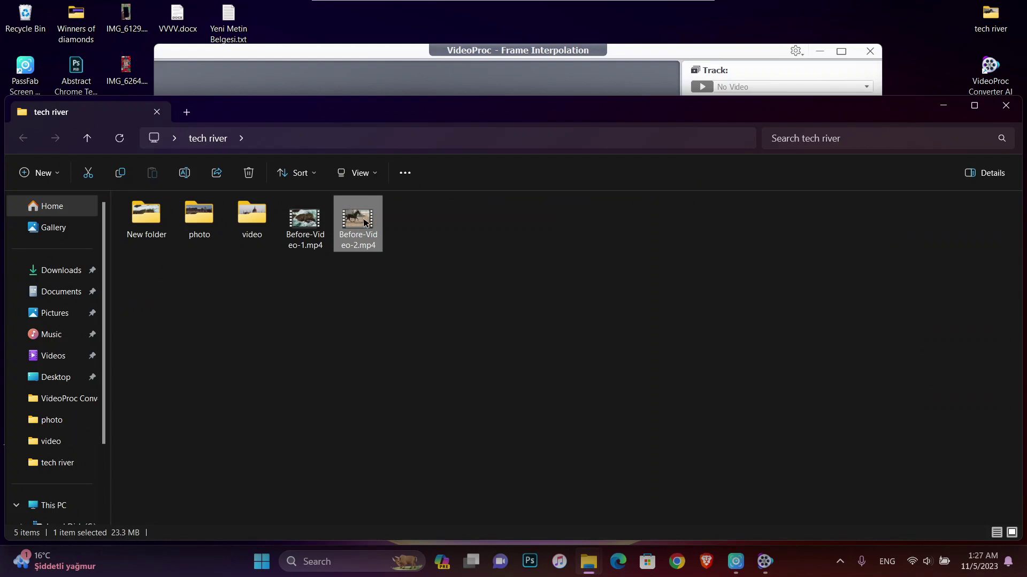
double_click(363, 223)
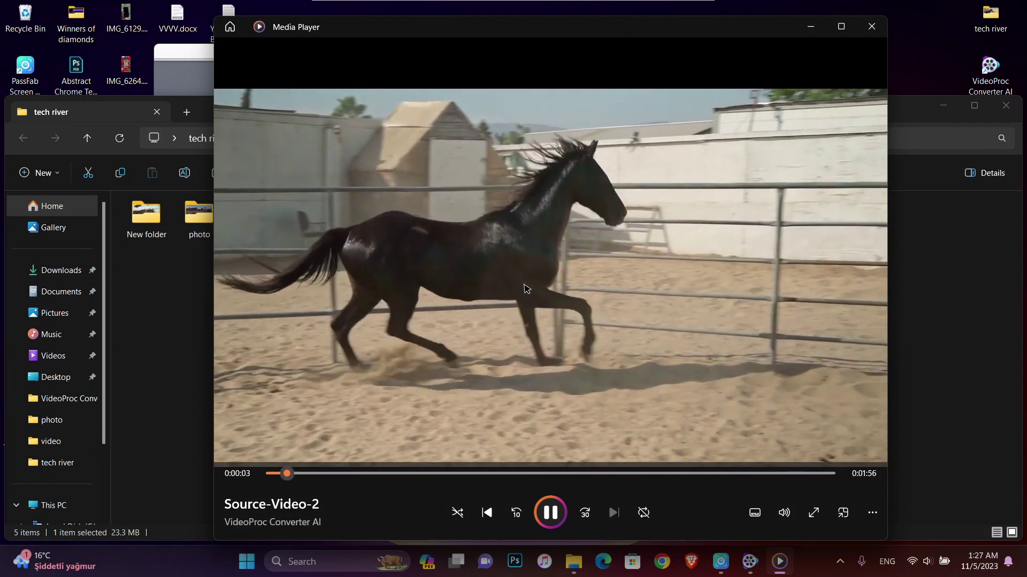
left_click(871, 26)
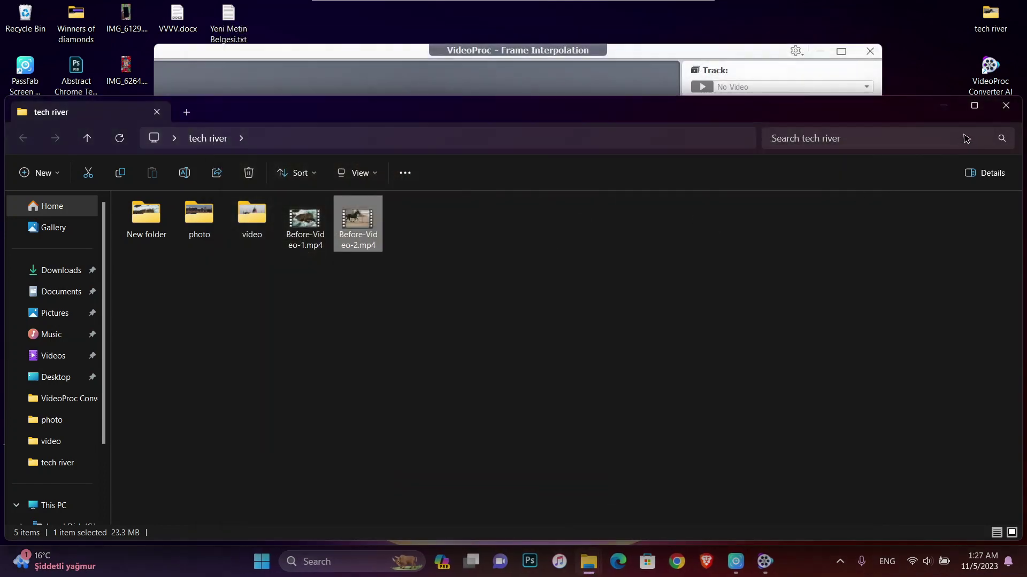
left_click(1012, 110)
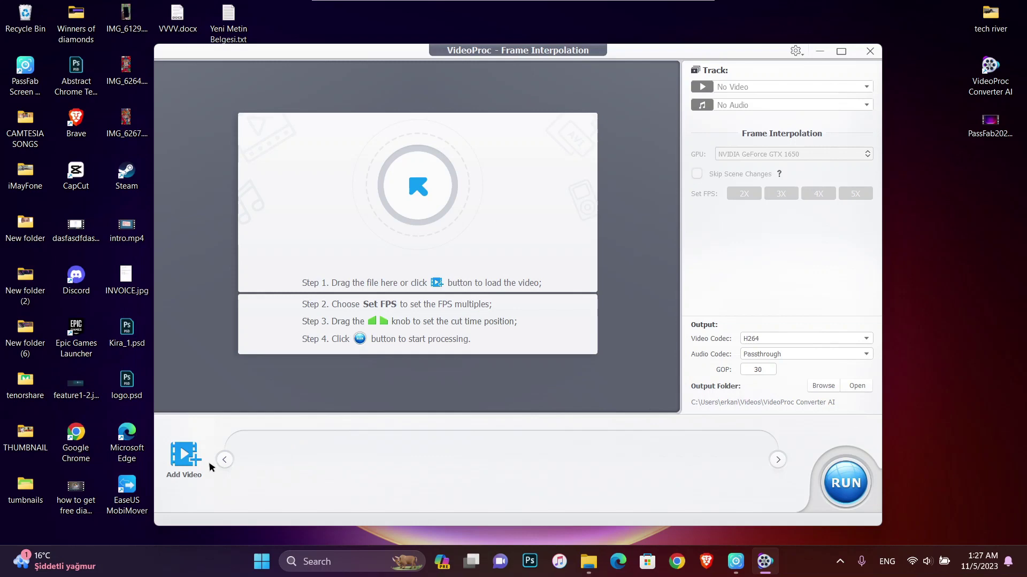
Load the horse clip Before-Video-2.mp4 for frame interpolation
left_click(185, 455)
left_click(376, 239)
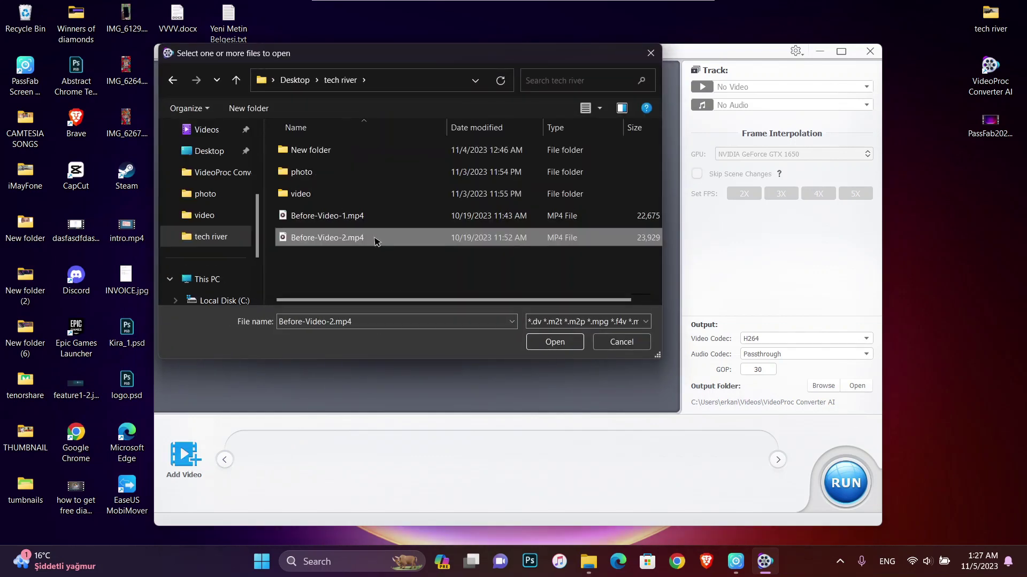
double_click(343, 241)
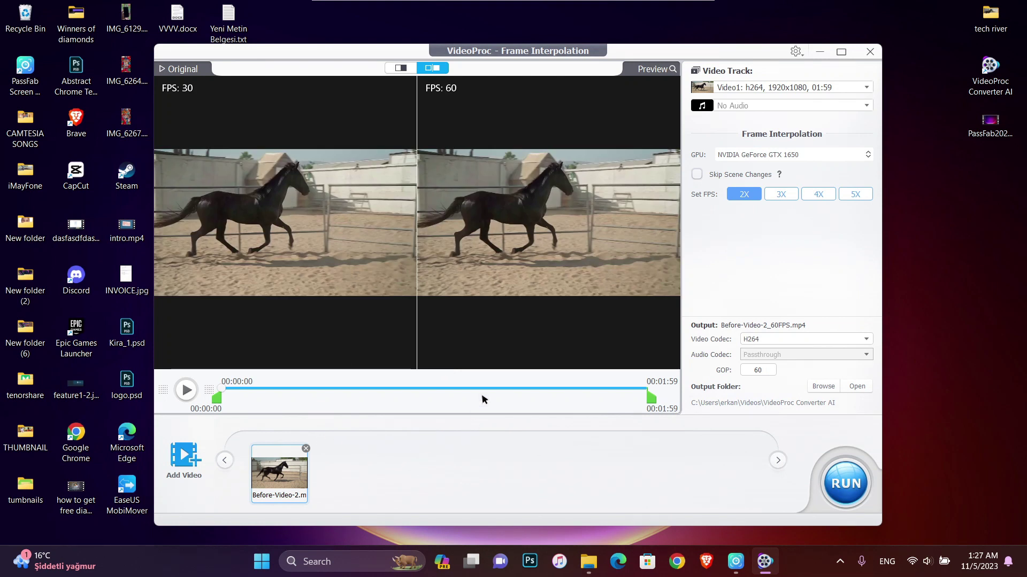
Try 120 and 150 FPS, settle on 3X (90 FPS), and export the clip
left_click(774, 195)
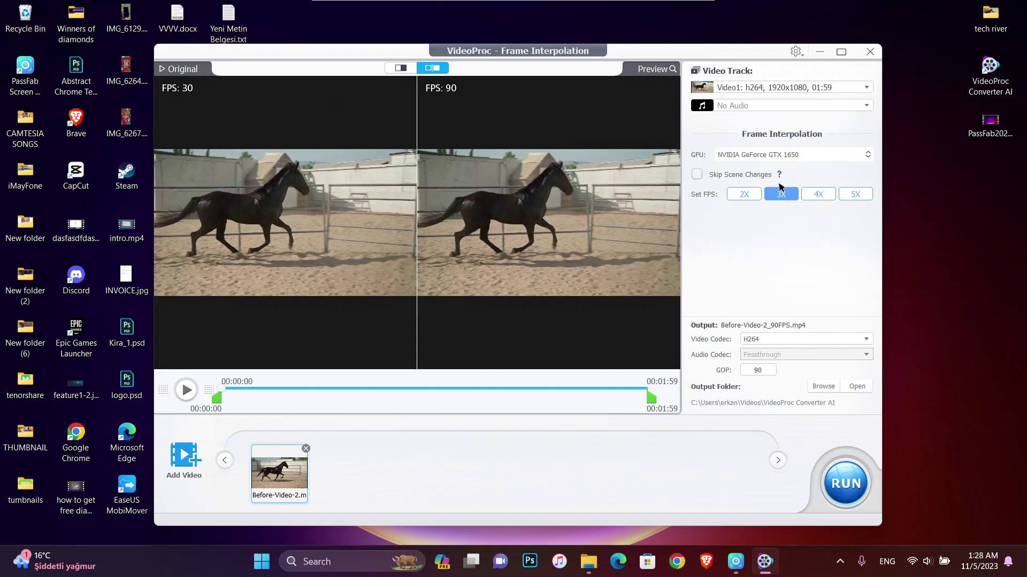
left_click(812, 194)
left_click(844, 194)
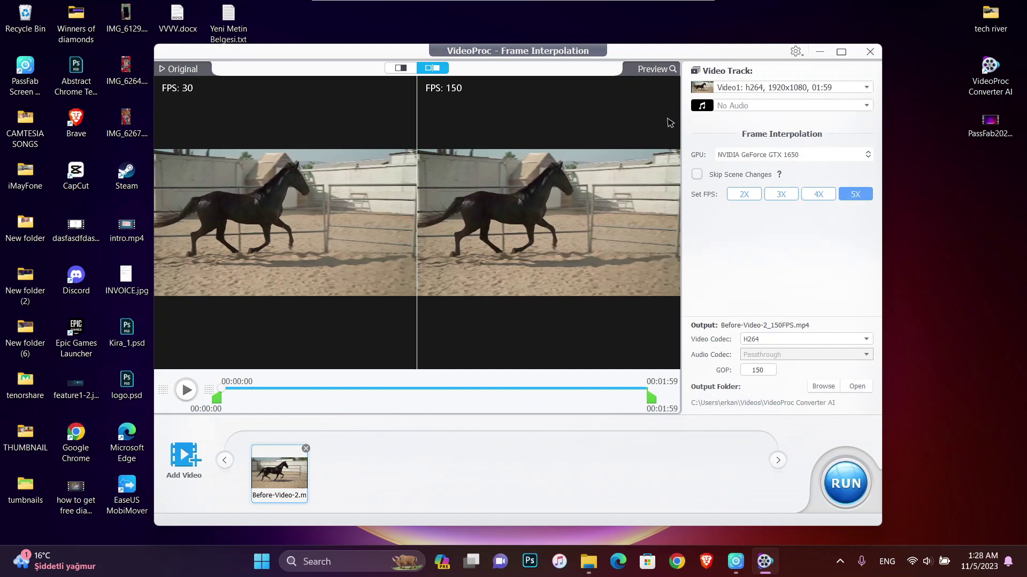
left_click(790, 194)
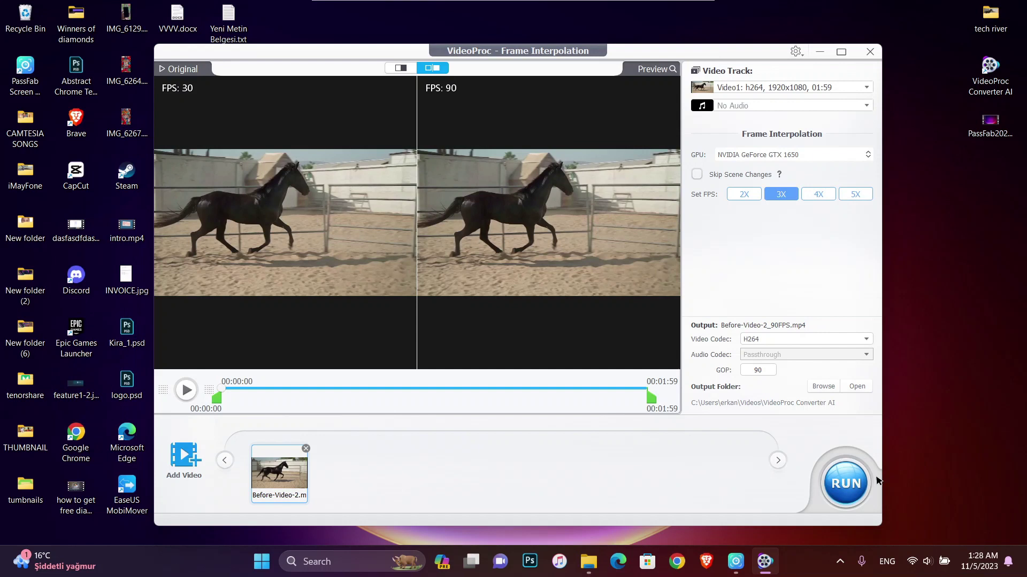
left_click(859, 490)
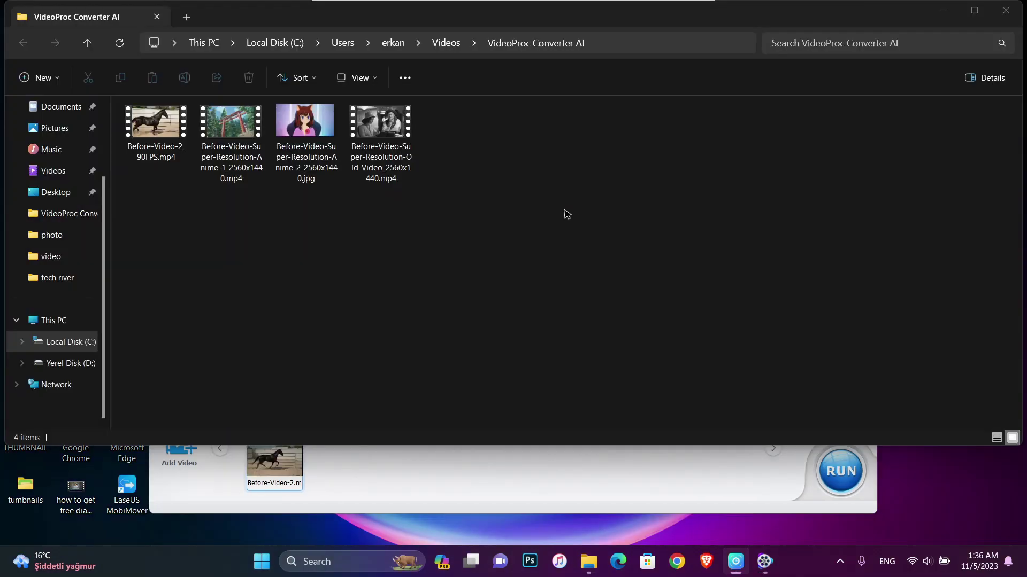
Play Before-Video-2_90FPS.mp4 from the output folder, then close the player
double_click(183, 148)
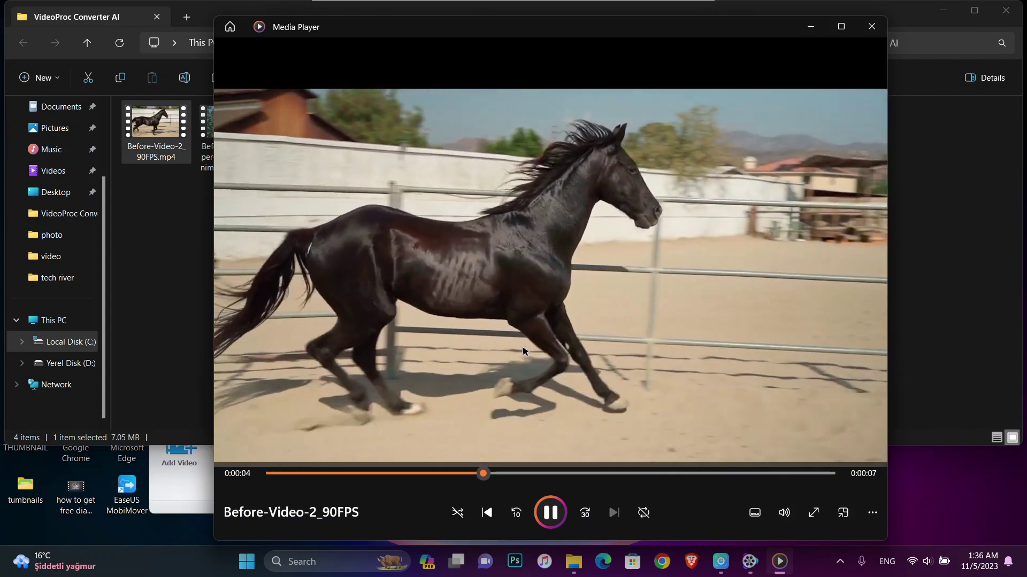
left_click(871, 26)
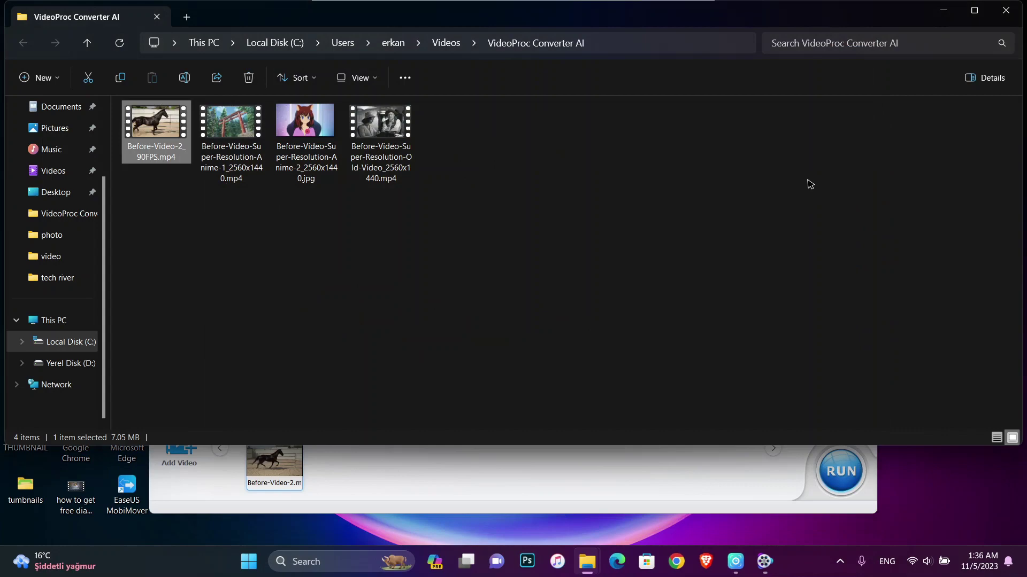
Close the output folder and Frame Interpolation windows and open Stabilization
left_click(1006, 10)
left_click(871, 40)
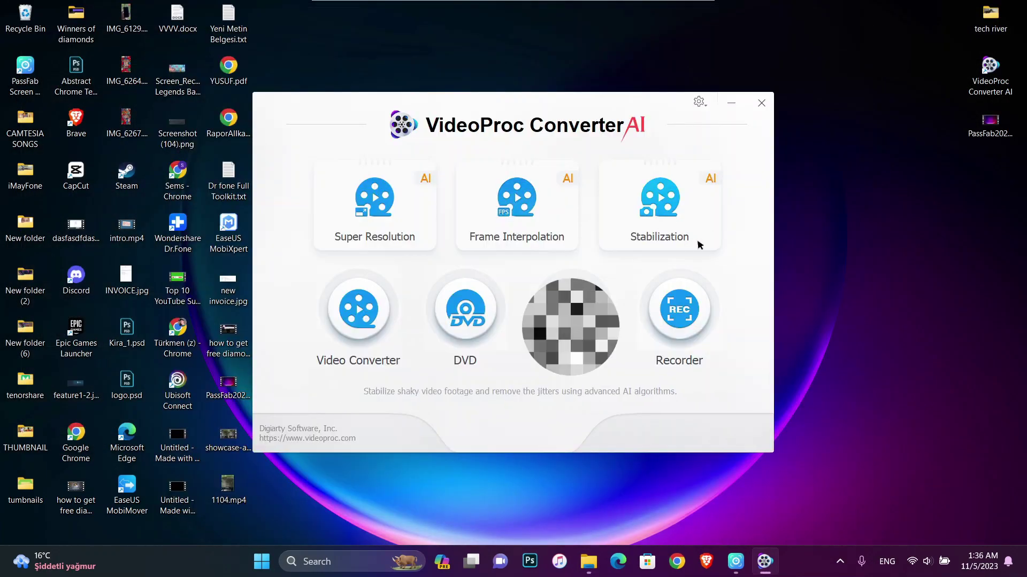
left_click(689, 217)
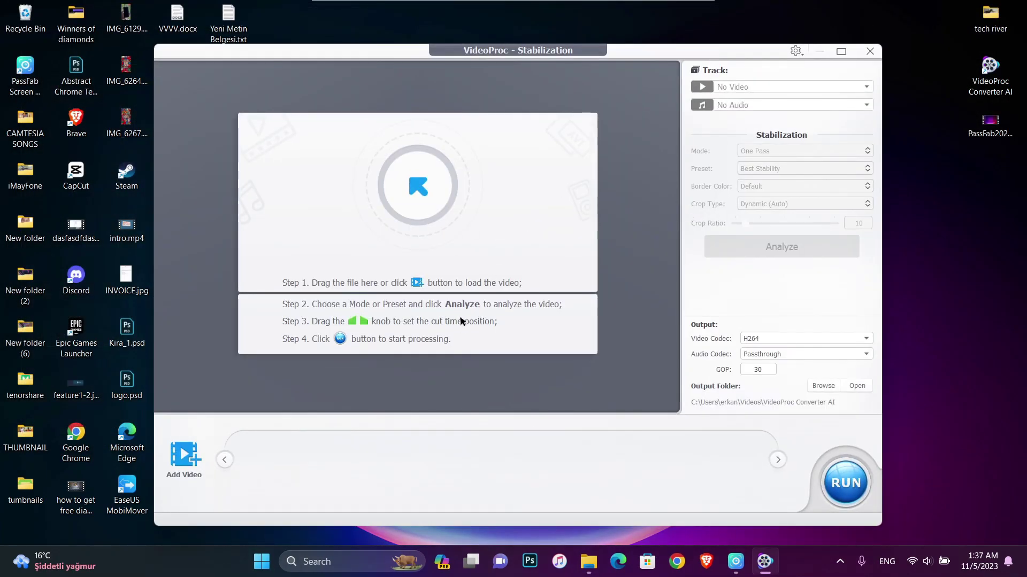
Load 1104.mp4 from the Desktop and export it as 1104_Stable.mp4
left_click(184, 455)
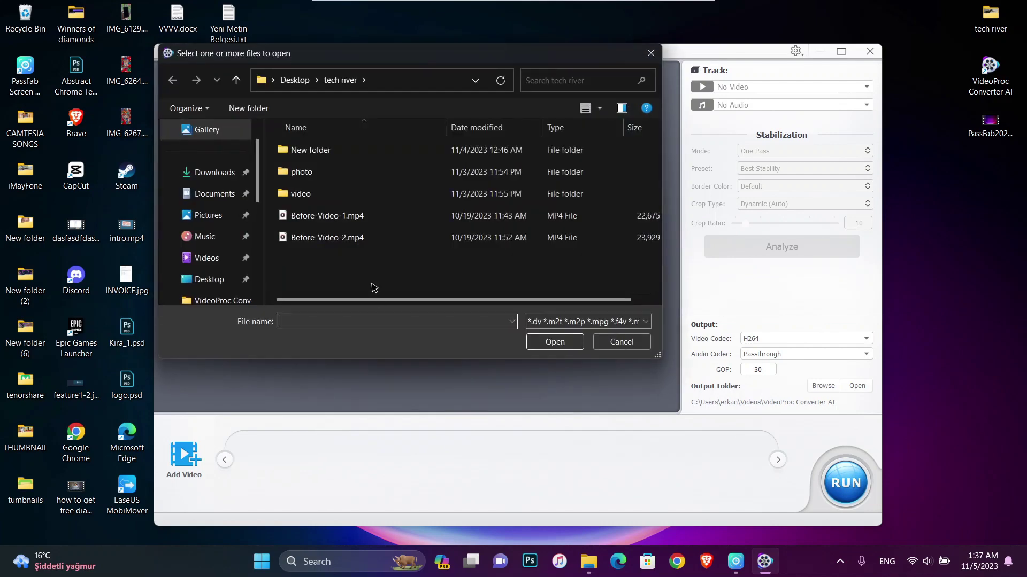
scroll(225, 225, "down", 1)
left_click(210, 257)
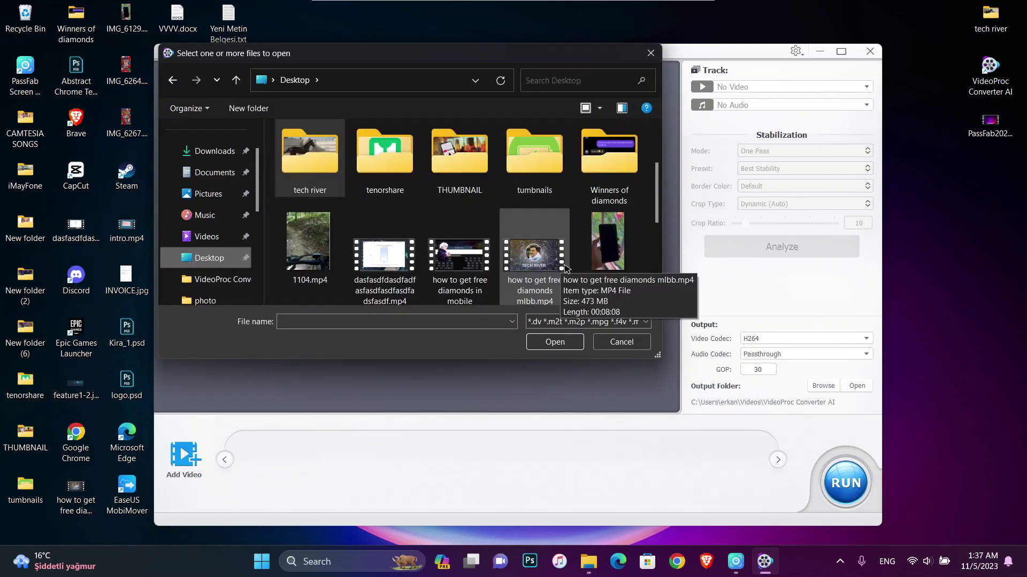
left_click(309, 252)
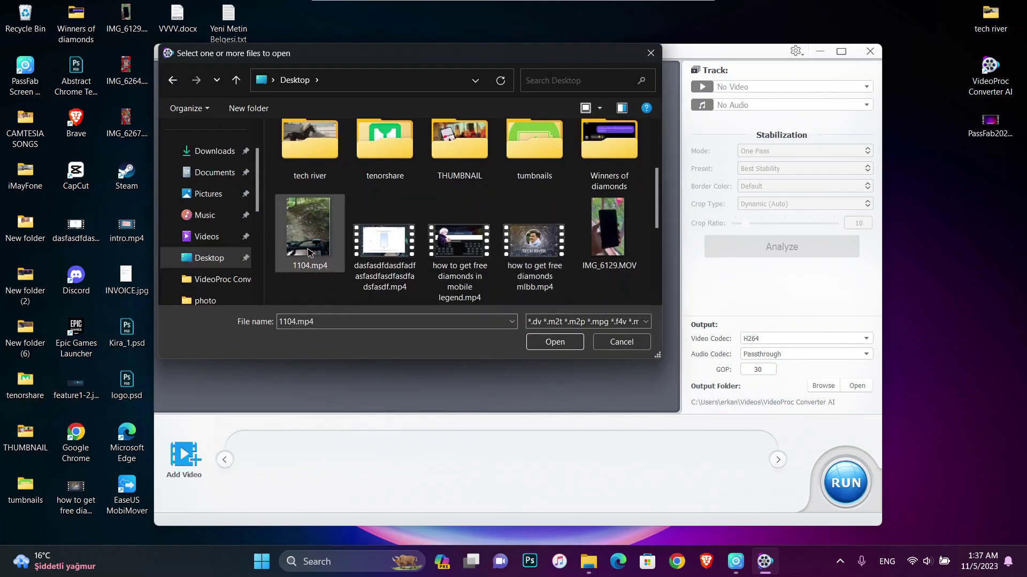
double_click(309, 253)
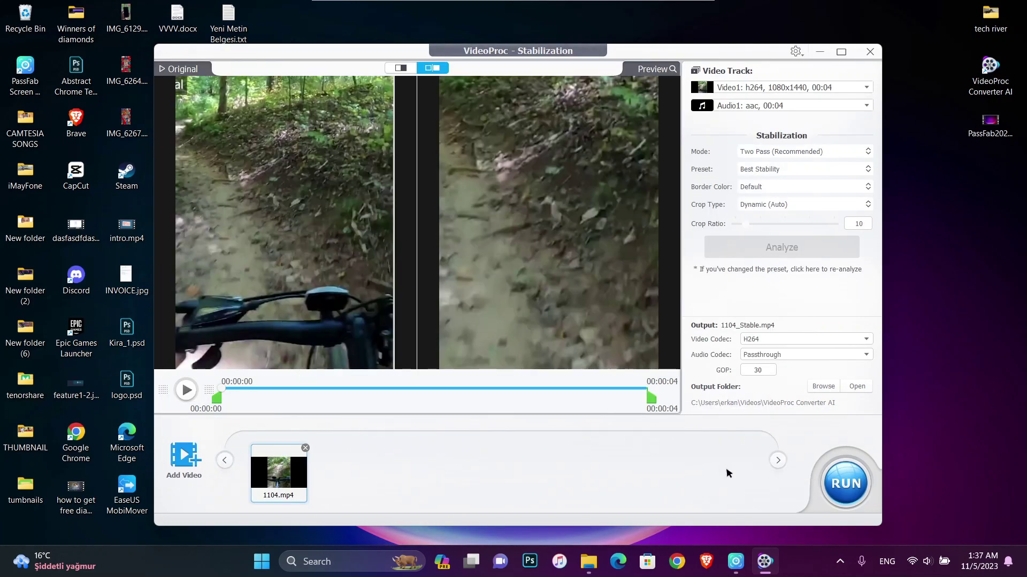
left_click(832, 476)
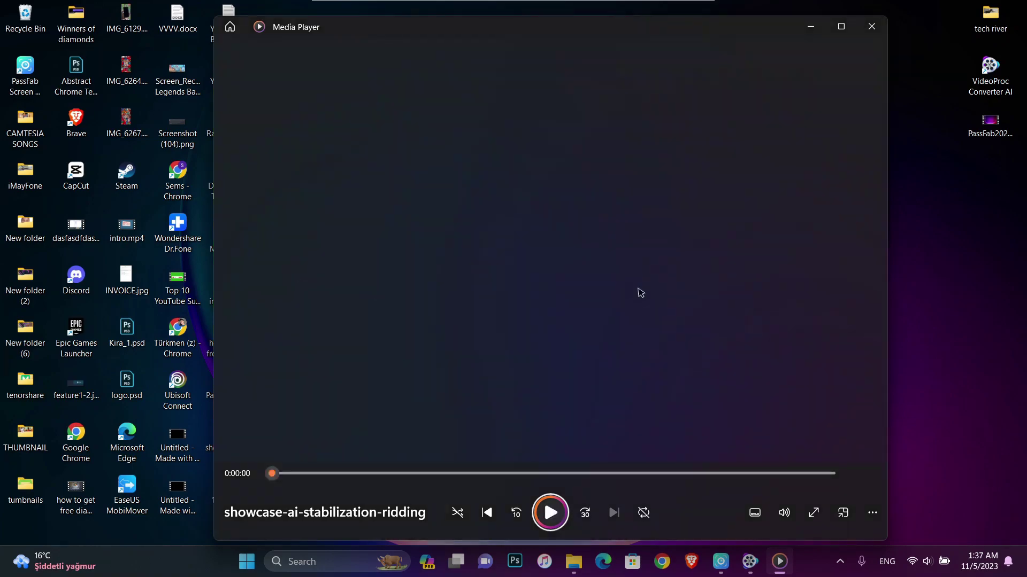
Close the Media Player window showing the stabilization showcase clip
left_click(871, 26)
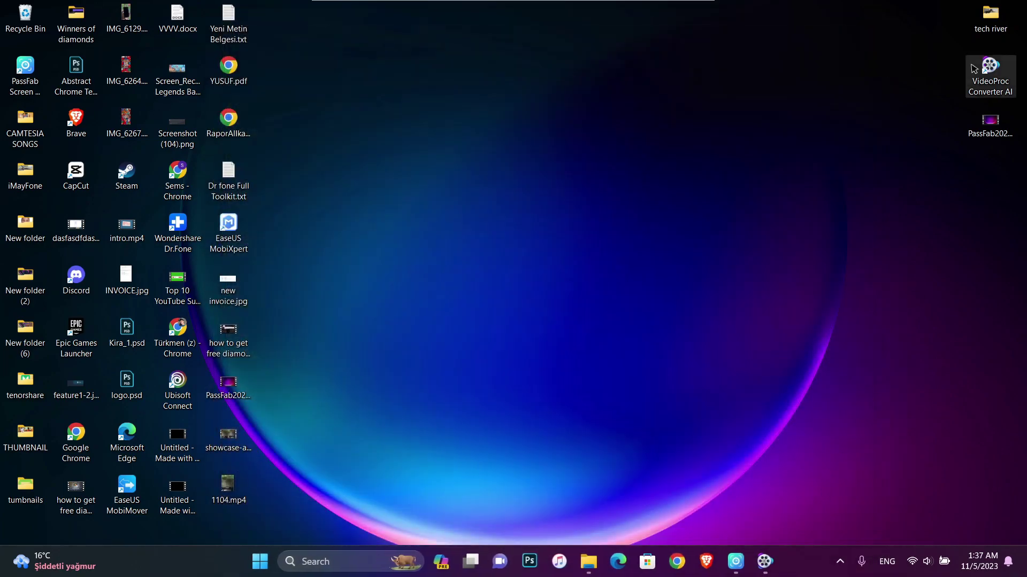